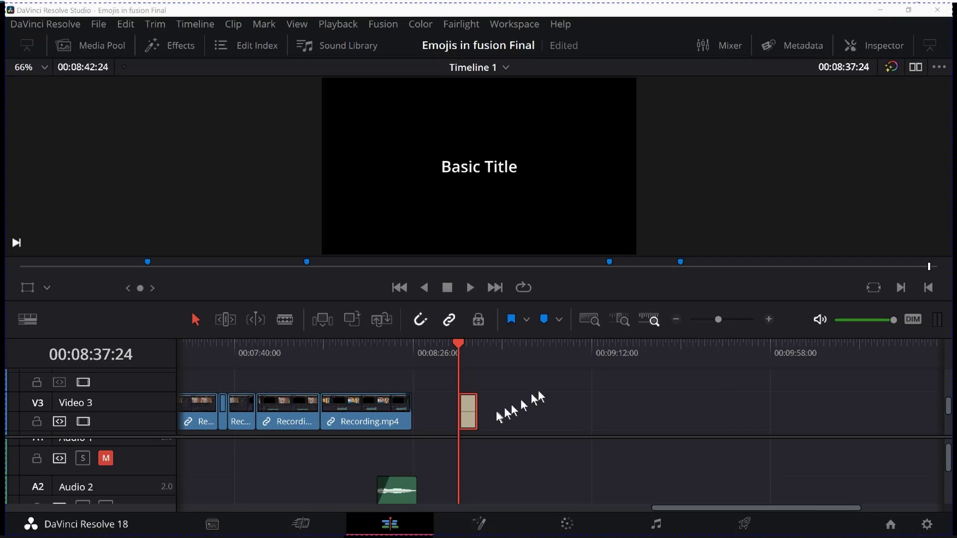
Open the Inspector for the Basic Title clip on Video 3 to show its title settings
mouse_move(467, 420)
left_click(893, 46)
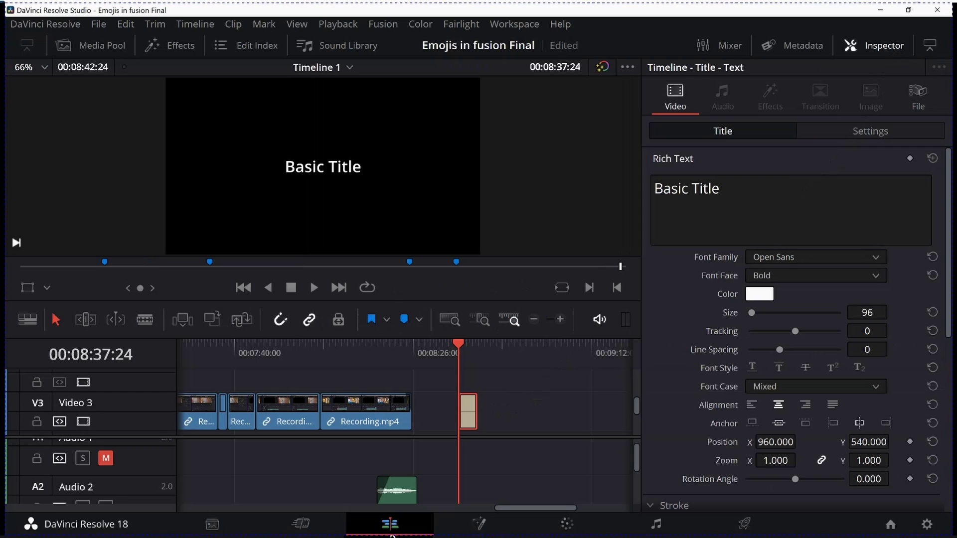
Open the Windows emoji picker and scroll through the smiley emojis
key("super+period")
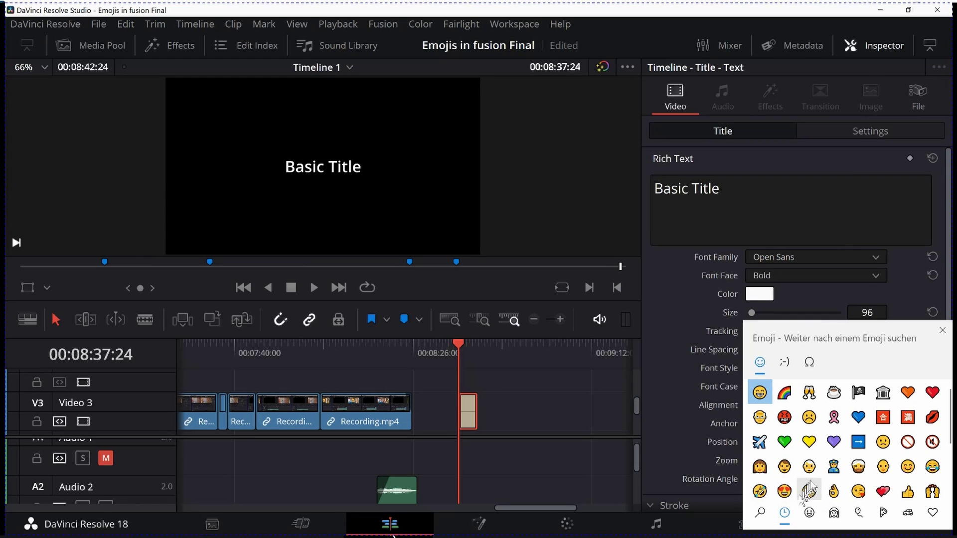
scroll(810, 478, "down", 3)
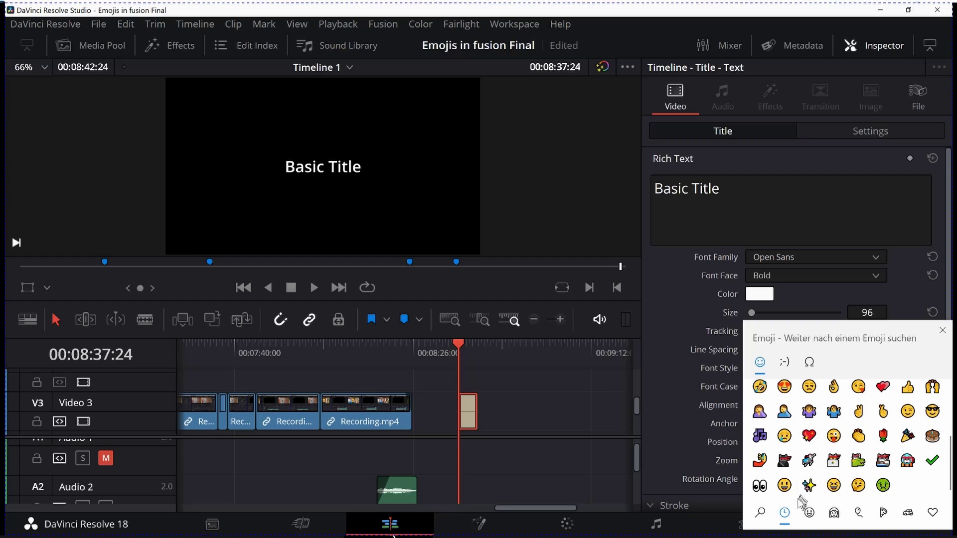
left_click(809, 515)
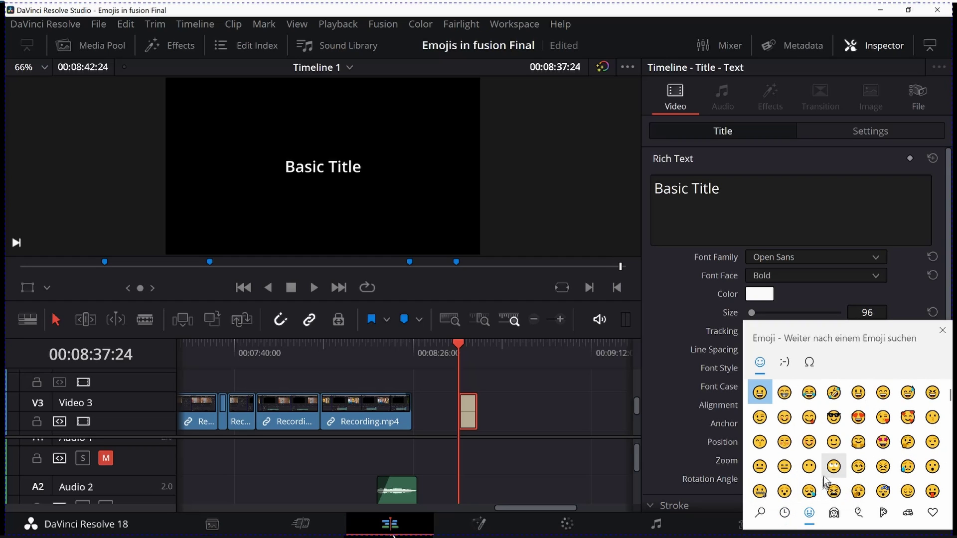
scroll(825, 480, "down", 5)
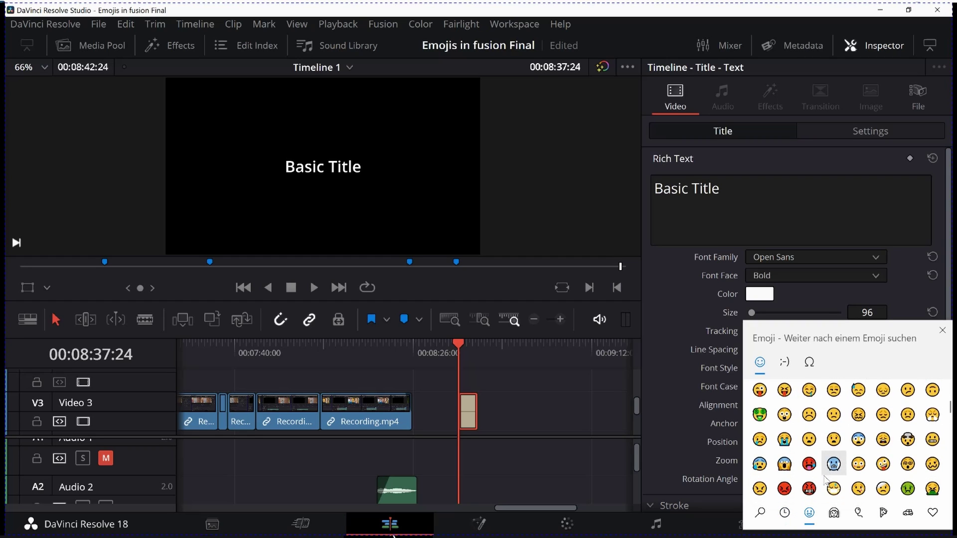
scroll(825, 480, "down", 4)
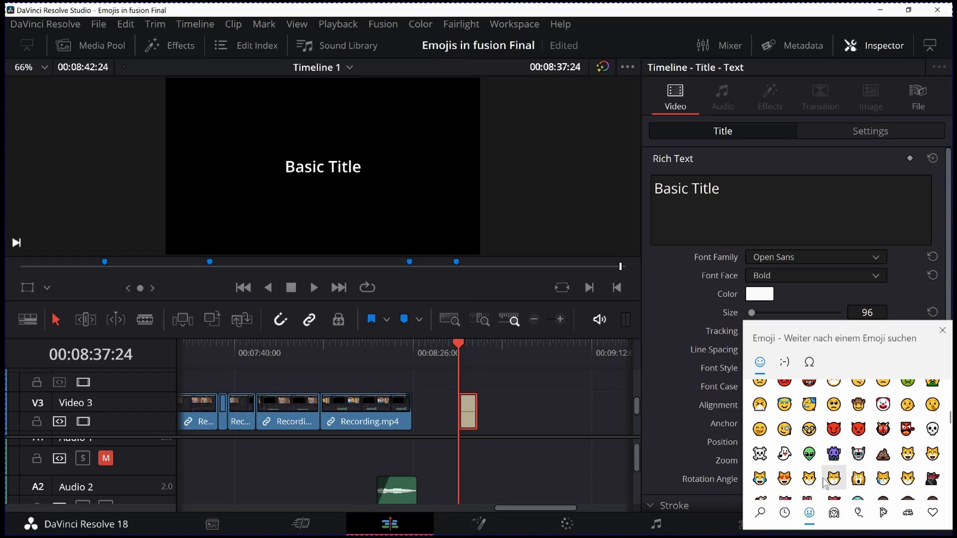
scroll(824, 482, "down", 6)
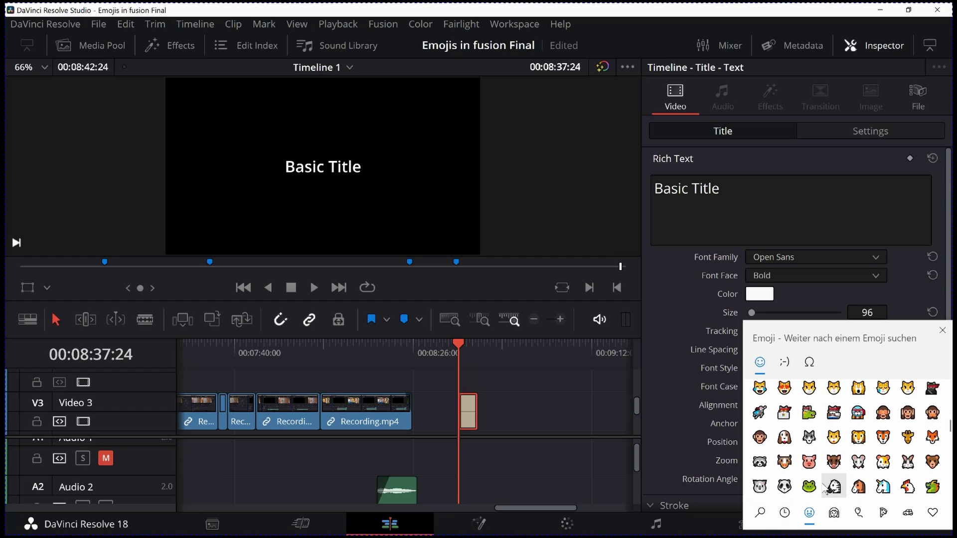
scroll(825, 490, "down", 1)
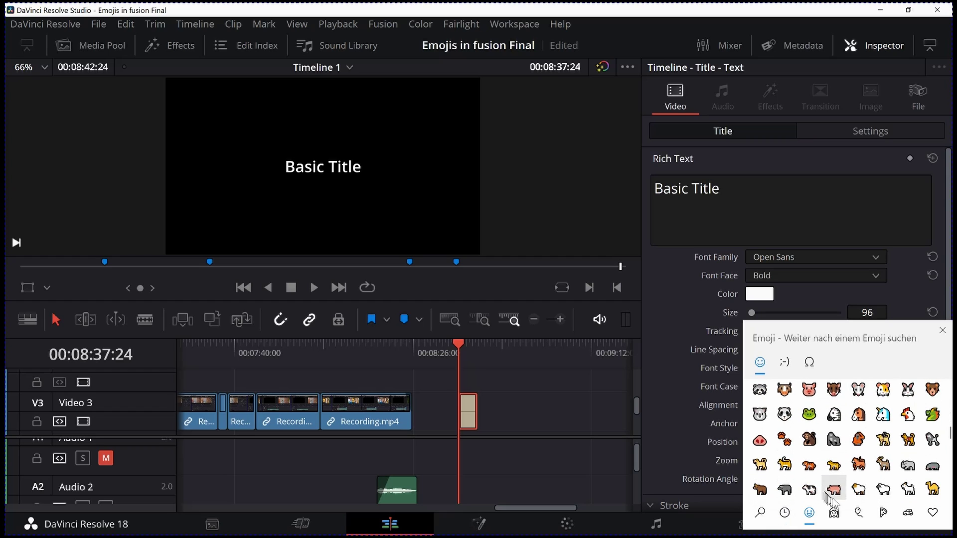
Browse the food and the travel and vehicle emoji categories
left_click(883, 513)
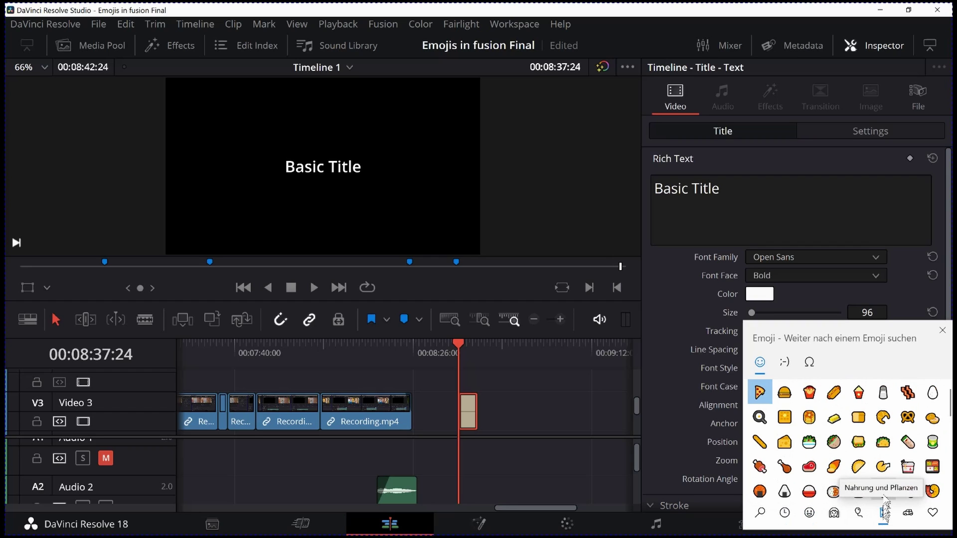
scroll(886, 483, "down", 4)
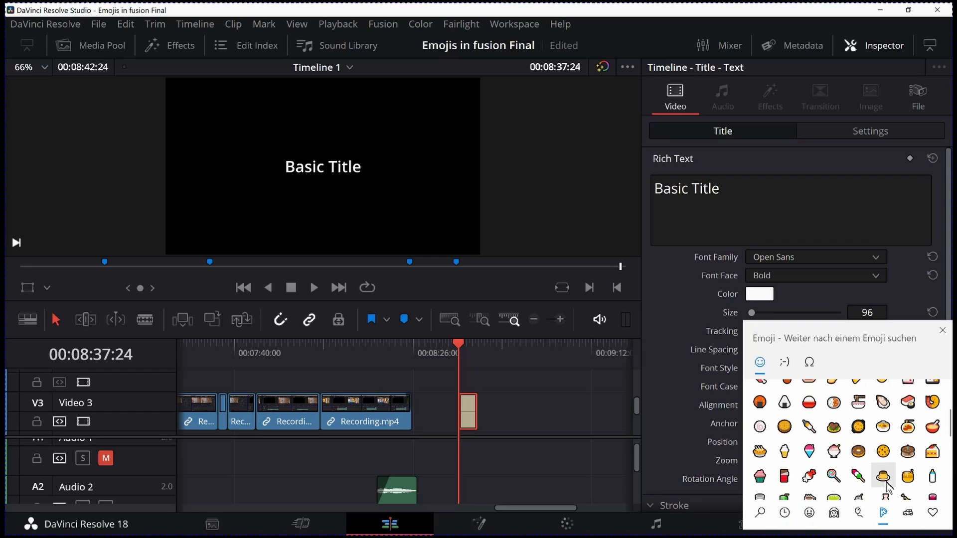
left_click(908, 518)
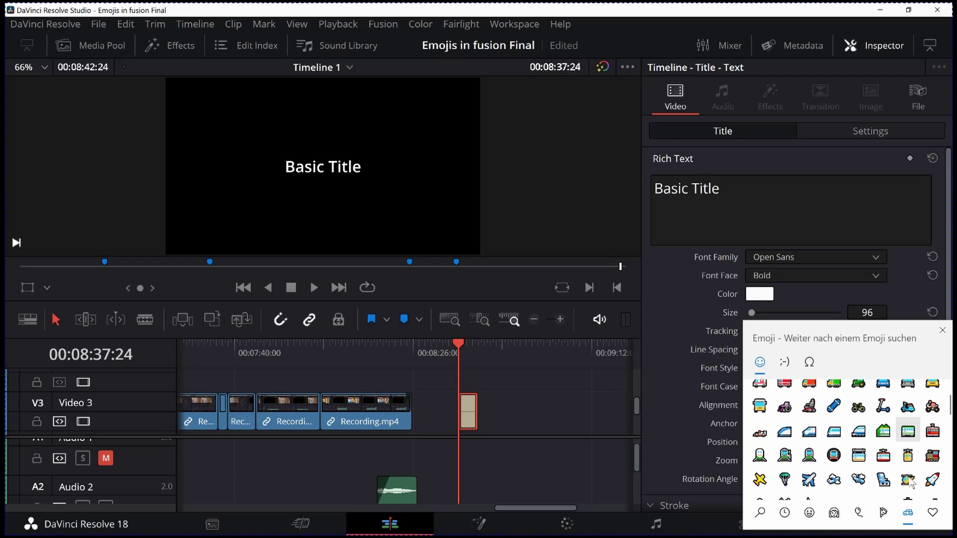
scroll(909, 484, "down", 1)
scroll(912, 486, "down", 3)
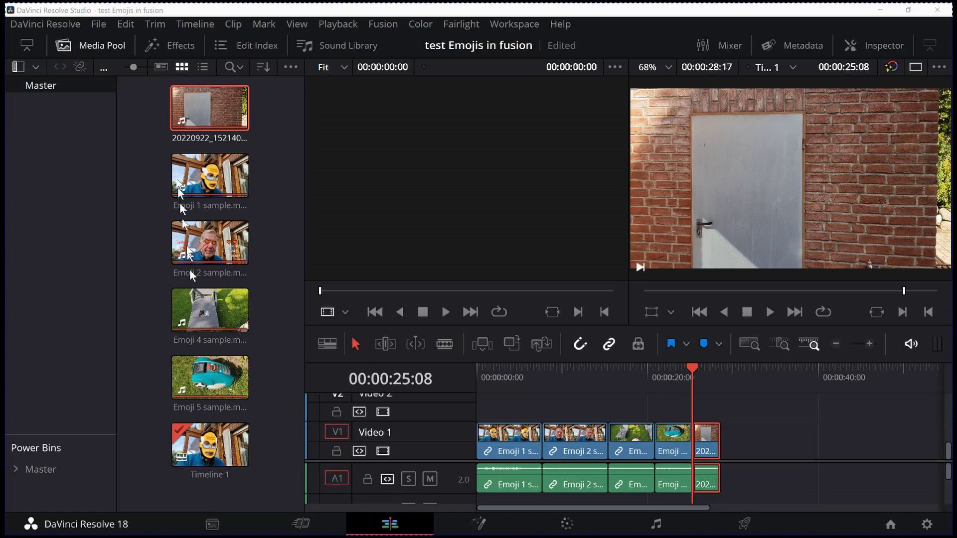
Place a Text title on Video 2 above the door clip, trimmed to end with it
left_click(110, 52)
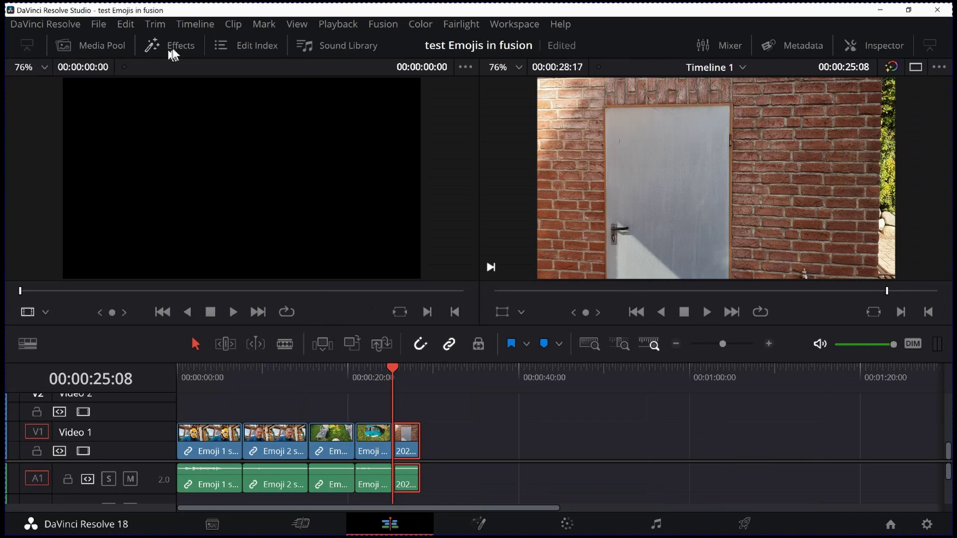
left_click(172, 47)
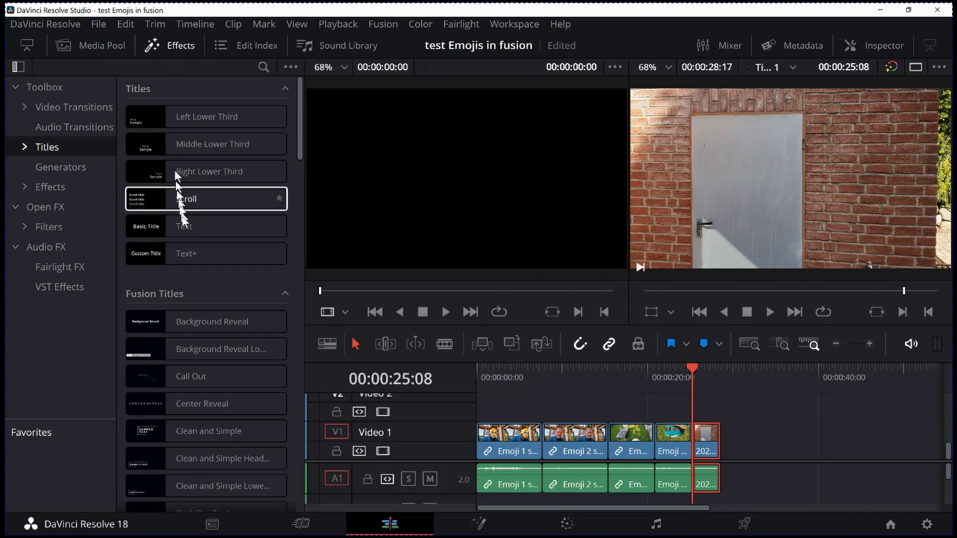
left_click_drag(185, 226, 703, 409)
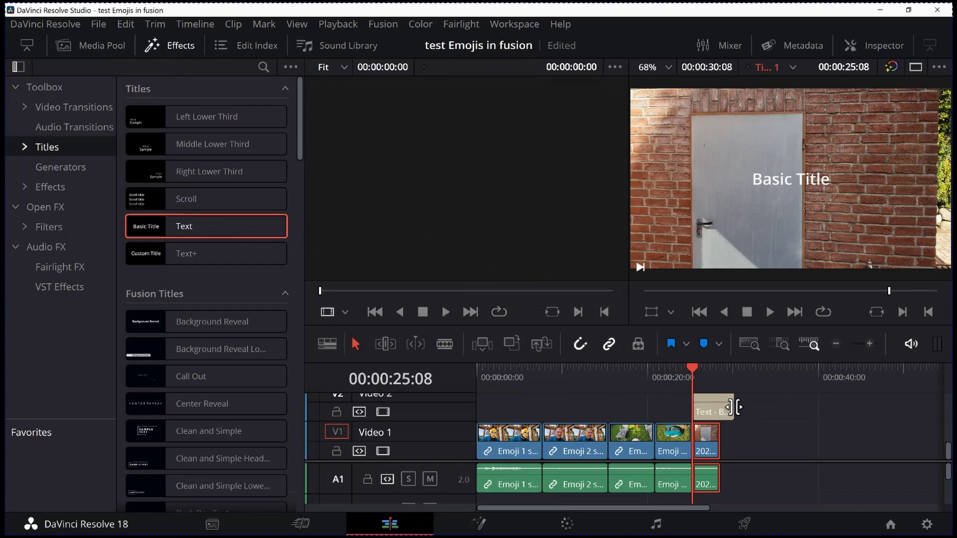
left_click_drag(733, 410, 726, 409)
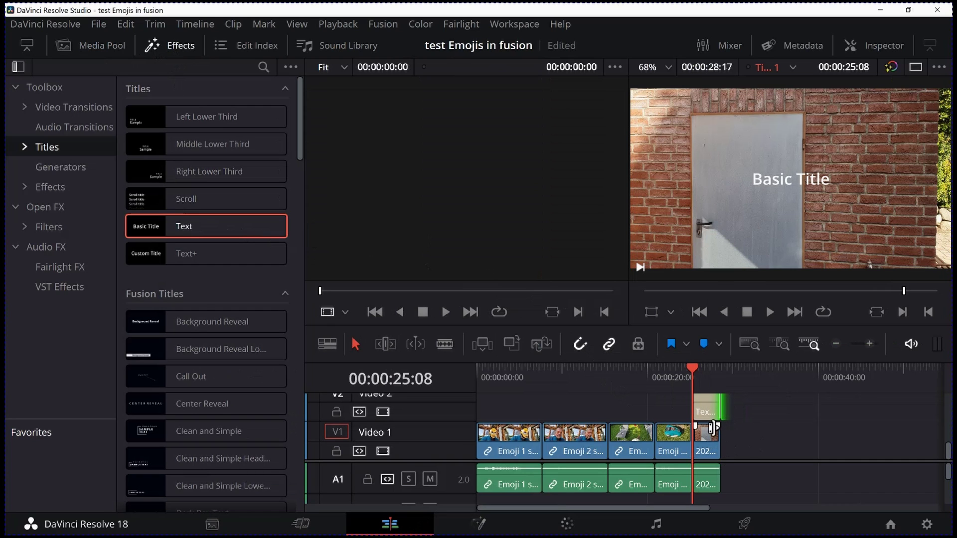
scroll(707, 416, "up", 5)
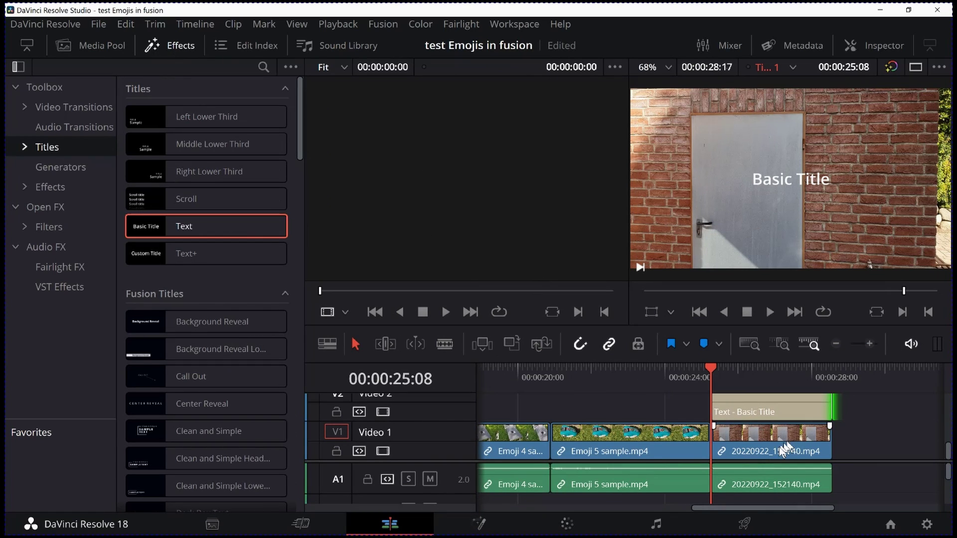
left_click(766, 407)
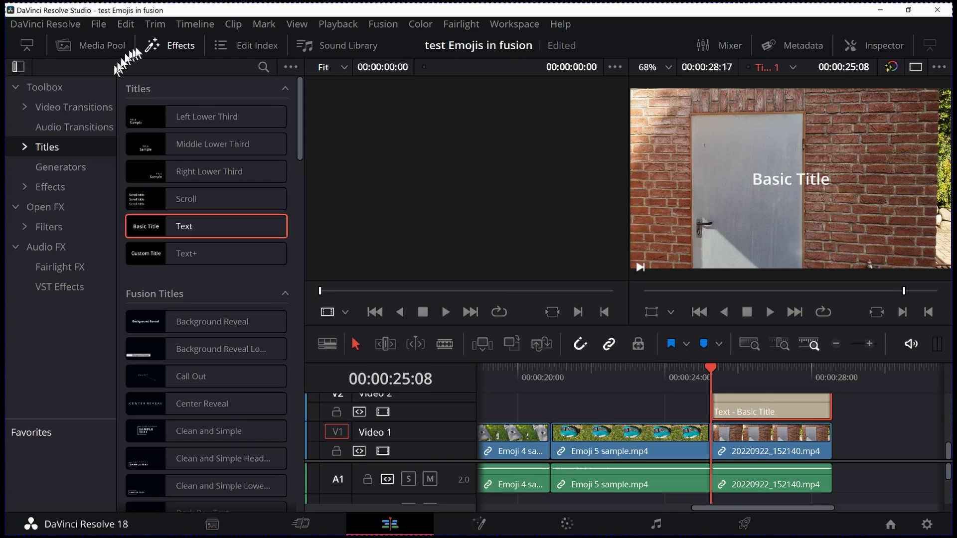
left_click(166, 44)
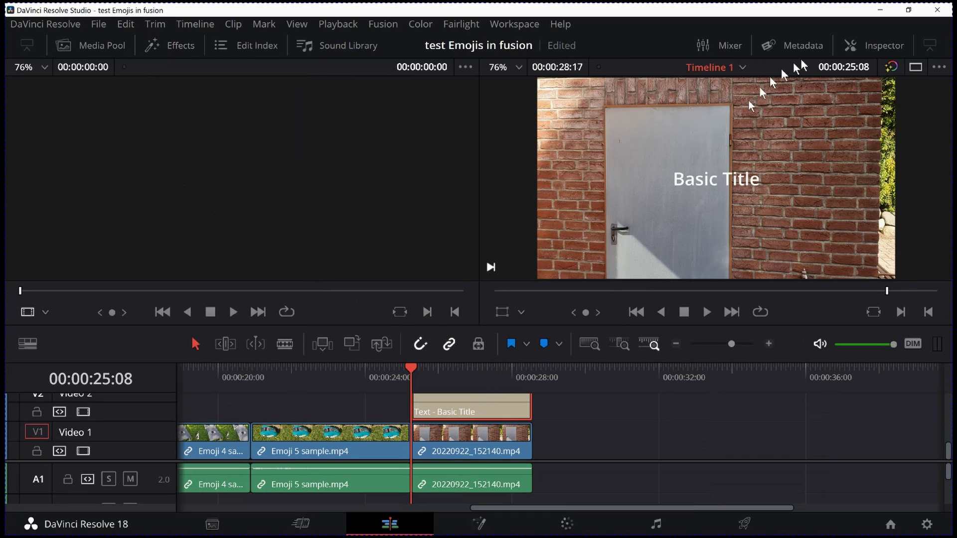
Delete the 'Basic Title' wording from the title's Rich Text and open the emoji picker
left_click(878, 45)
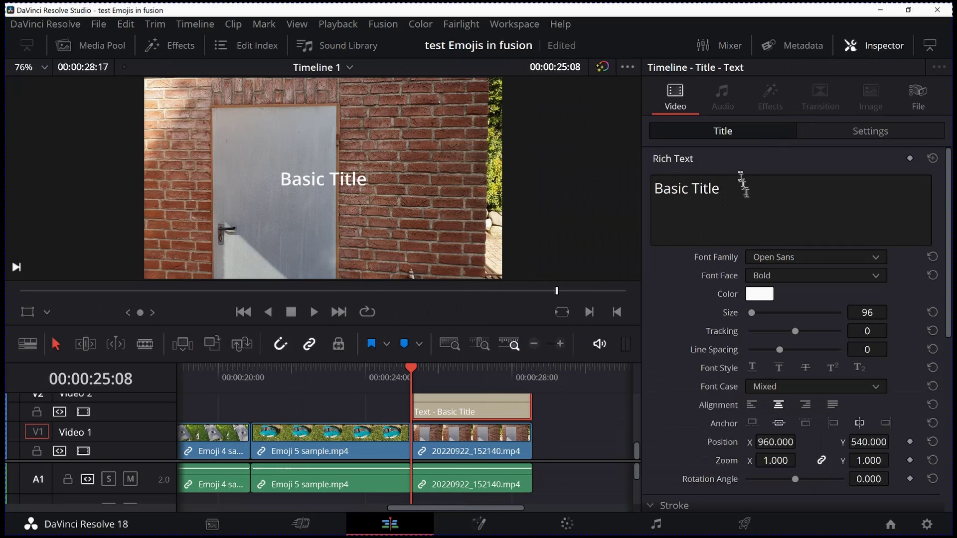
left_click_drag(734, 192, 642, 190)
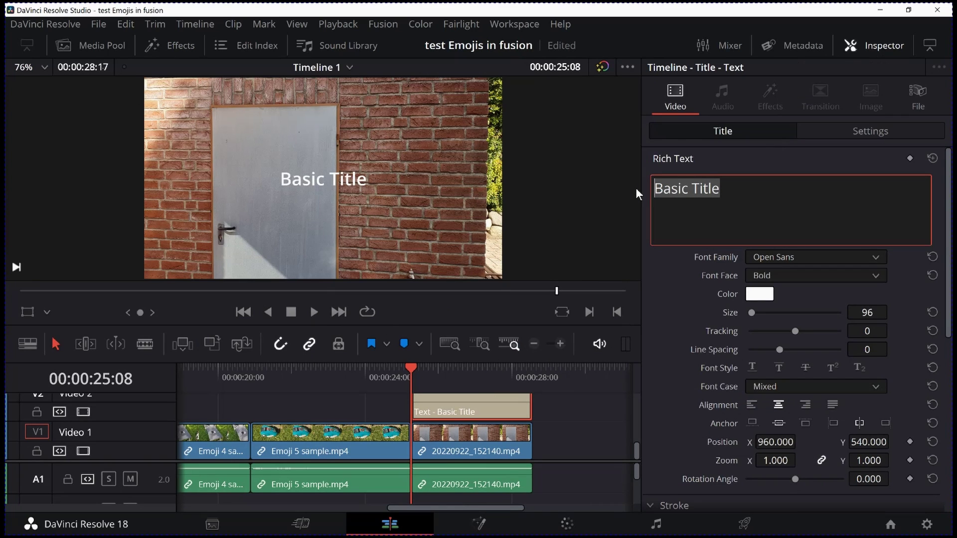
key("BackSpace")
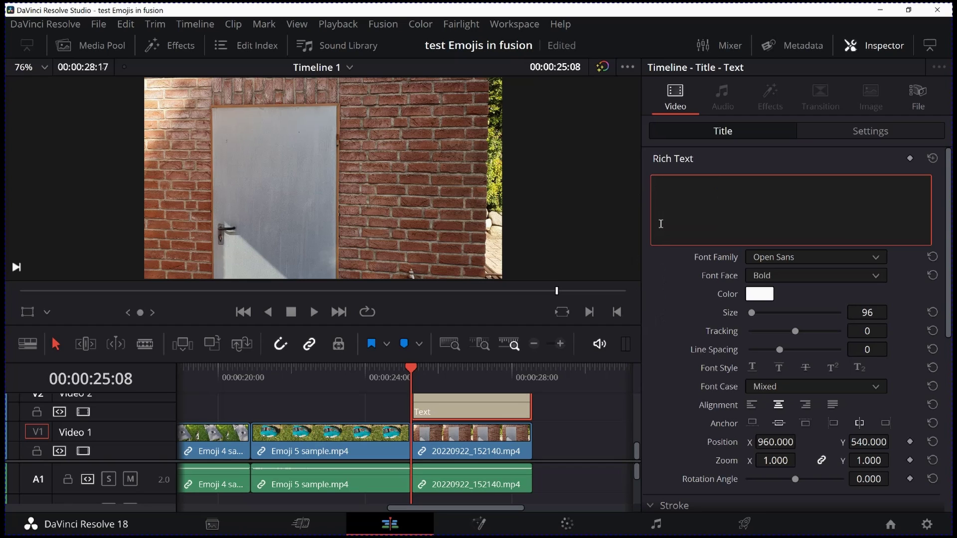
key("super+period")
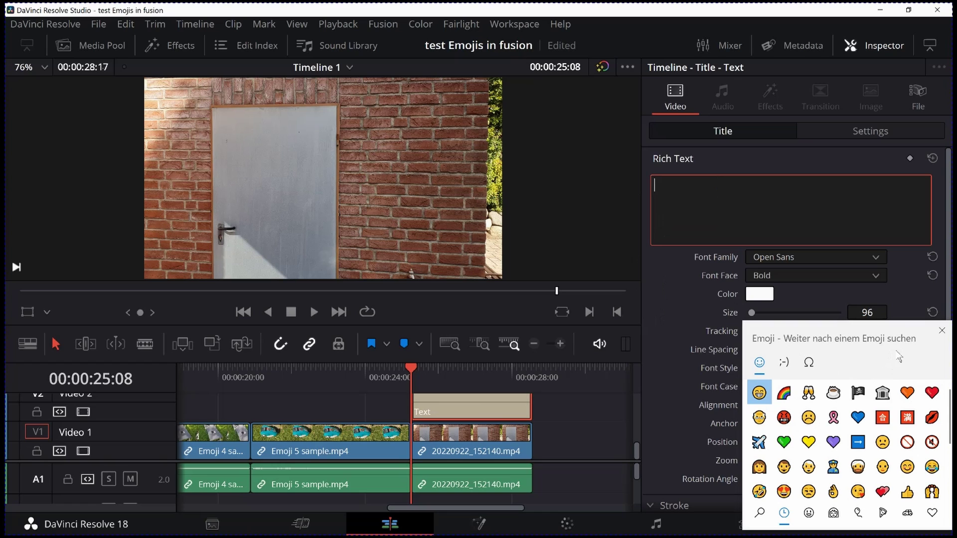
Browse the picker's smiley, people, food, transport and symbol emoji categories
left_click(809, 512)
left_click(833, 513)
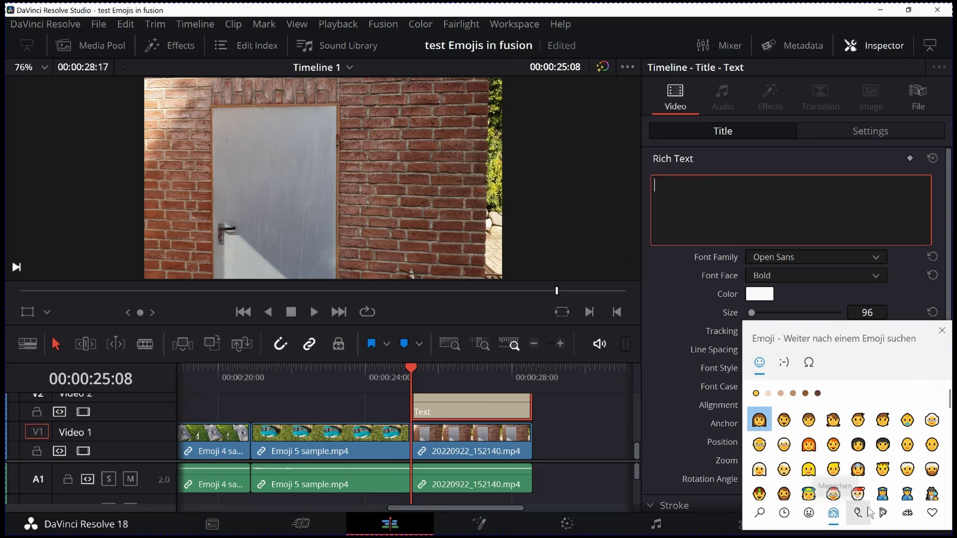
left_click(859, 513)
left_click(882, 513)
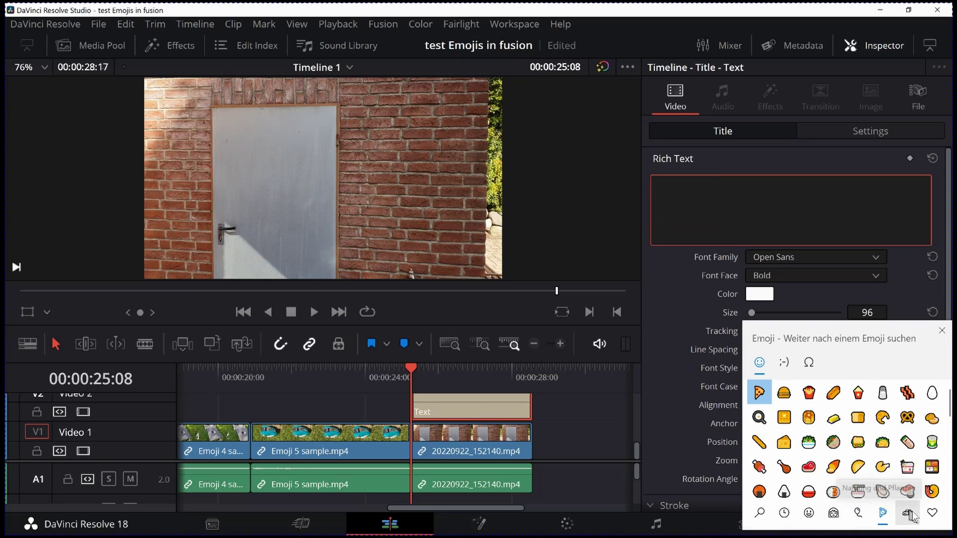
left_click(908, 513)
left_click(932, 514)
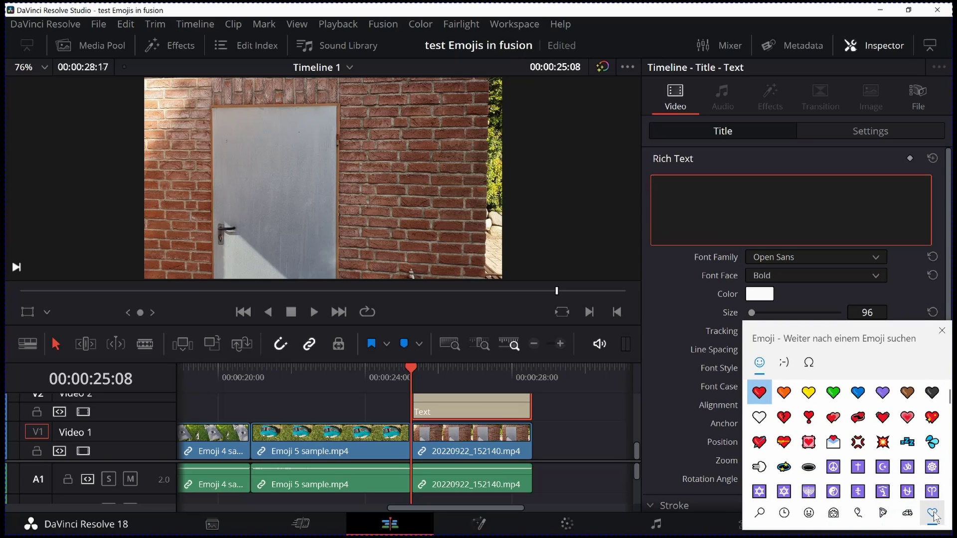
Insert the grinning face from recently used emojis into the title text and close the picker
left_click(785, 513)
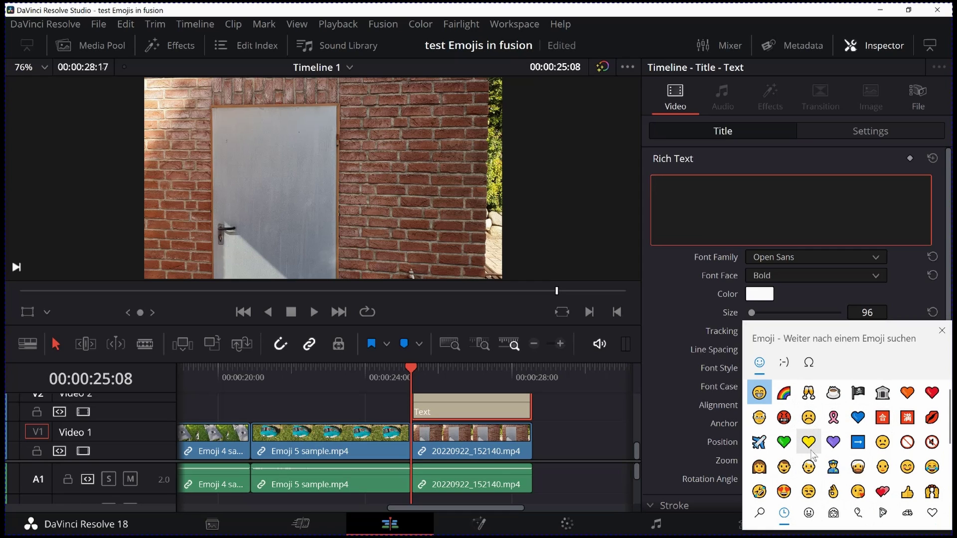
left_click(760, 397)
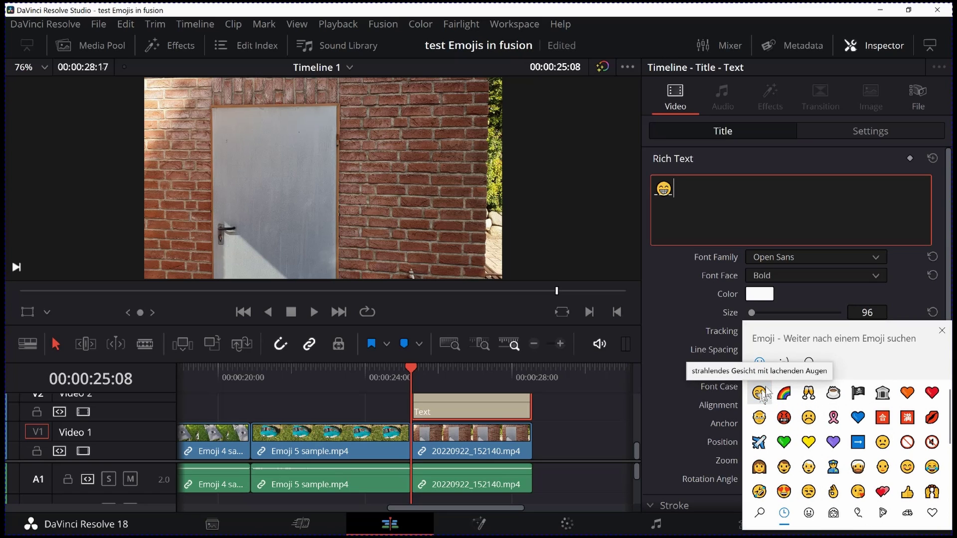
left_click(944, 332)
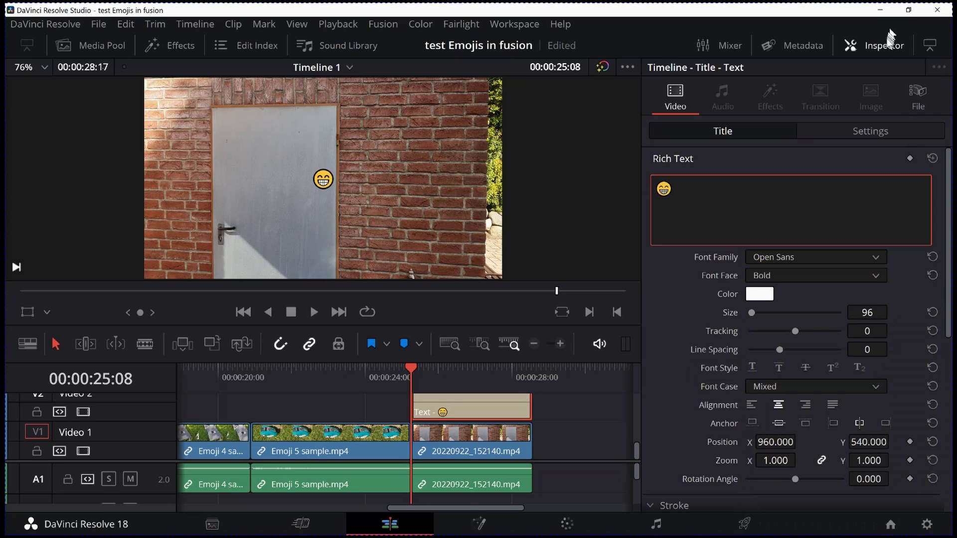
Hide the Inspector and make the emoji Text clip a compound clip named 'Icon'
left_click(885, 50)
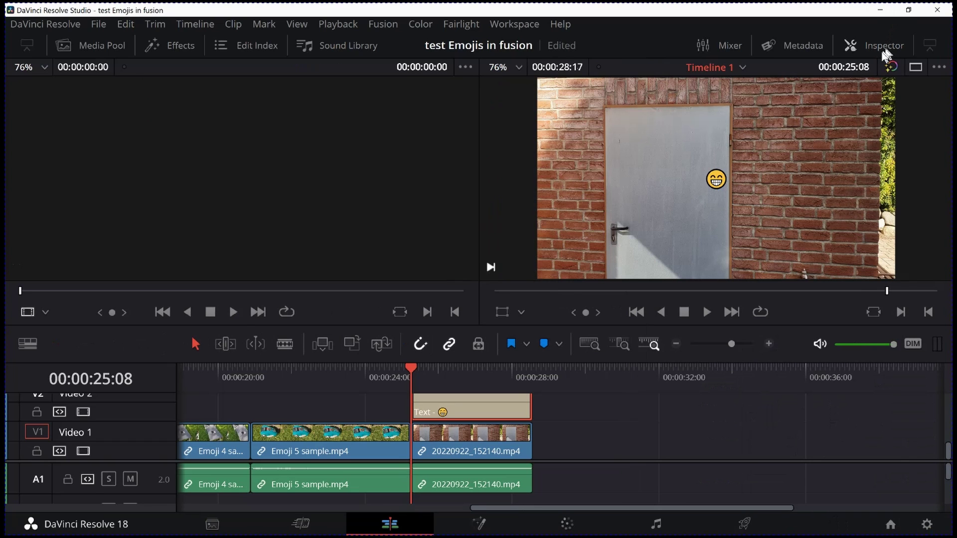
right_click(493, 407)
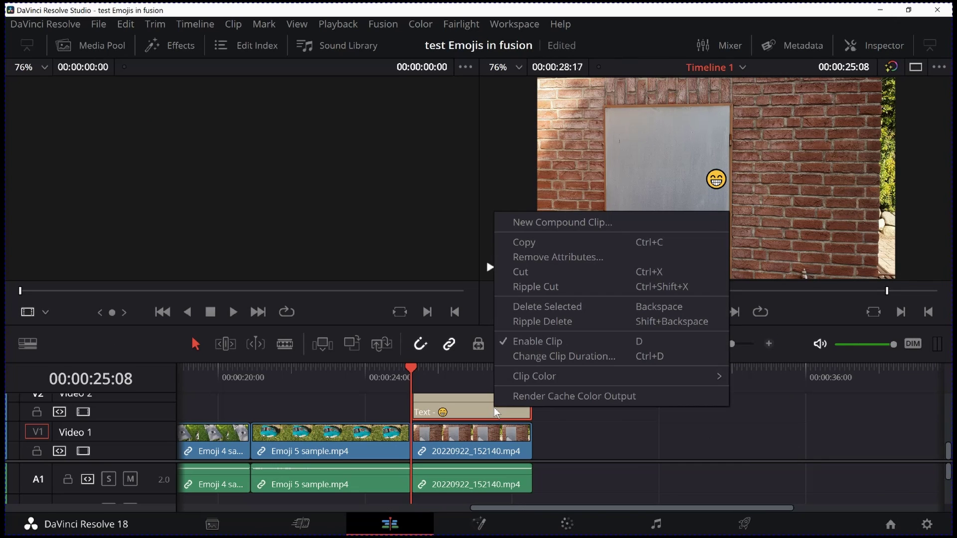
left_click(552, 224)
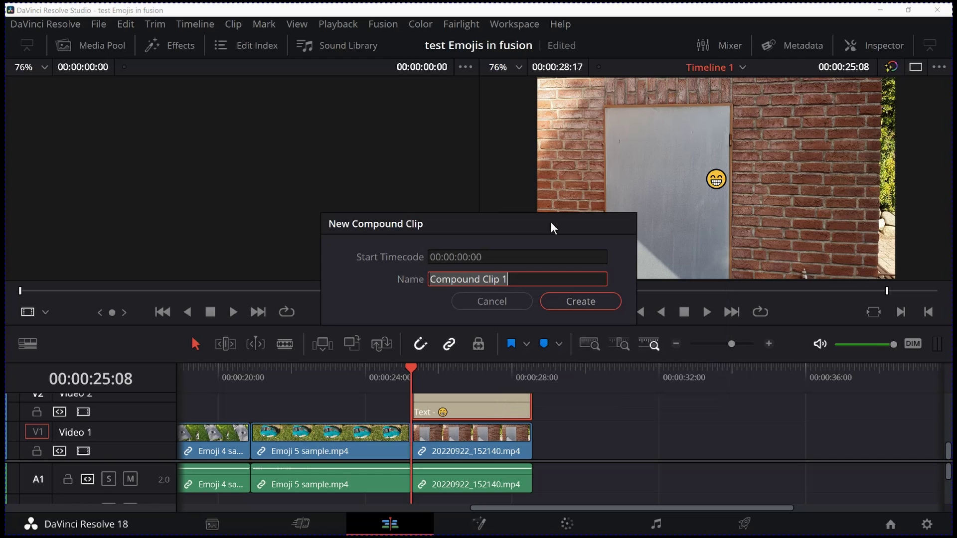
key("BackSpace")
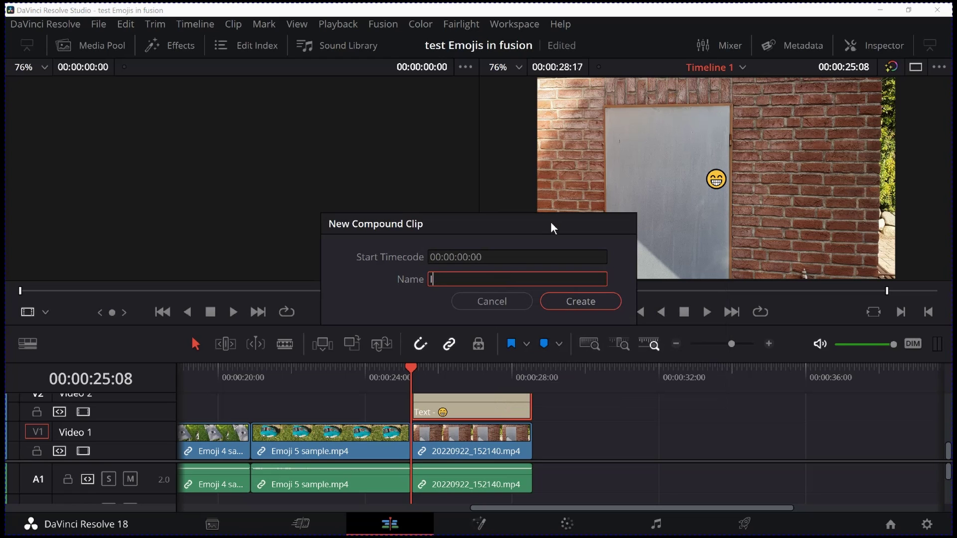
type("Text")
key("Return")
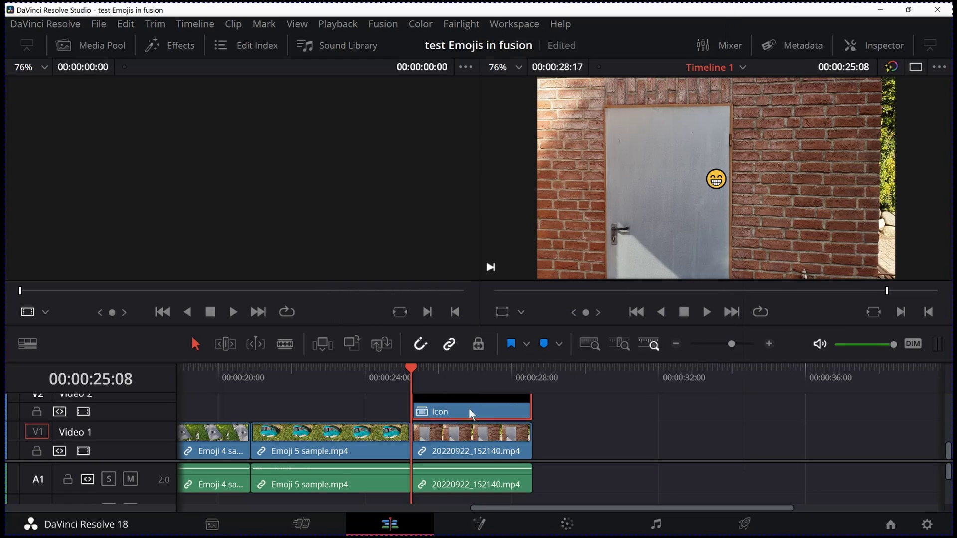
Open Icon in Fusion and add door clip 20220922_152140.mp4 as a MediaIn2 node
left_click(479, 525)
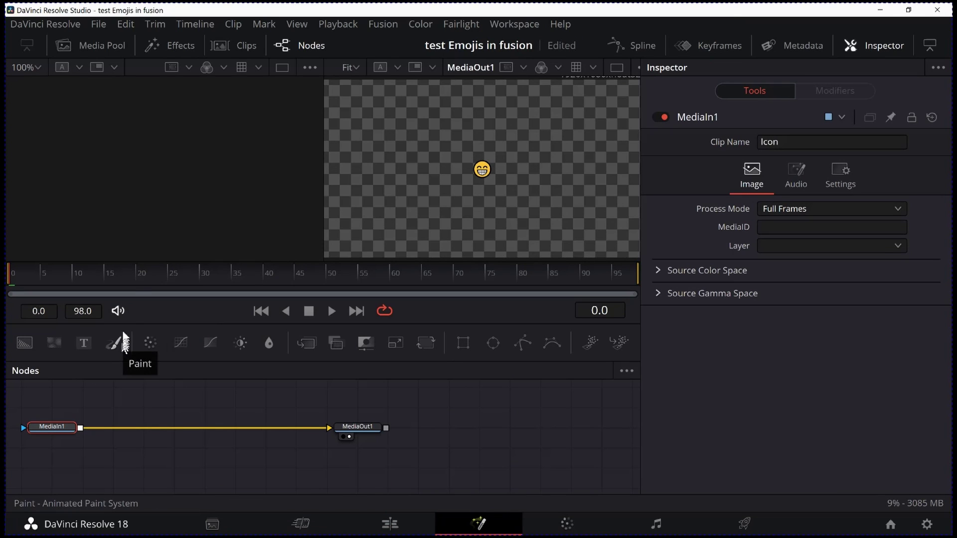
left_click(107, 48)
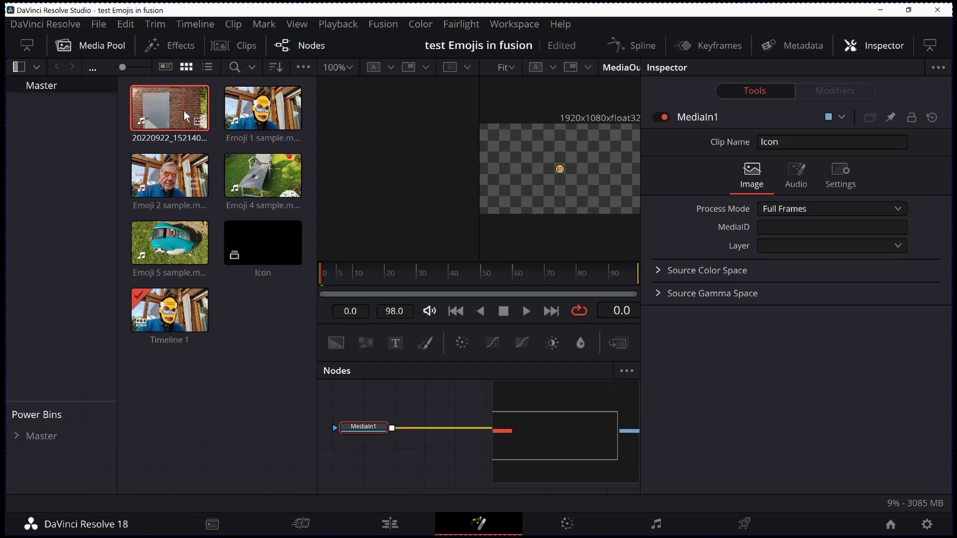
left_click_drag(185, 117, 423, 462)
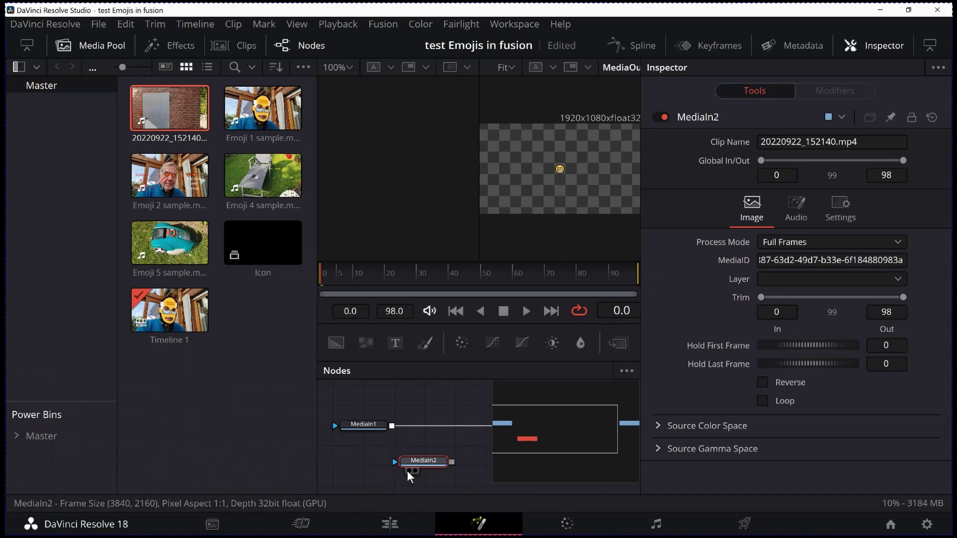
View the door footage and rename the MediaIn2 node to 'Footage'
left_click(408, 471)
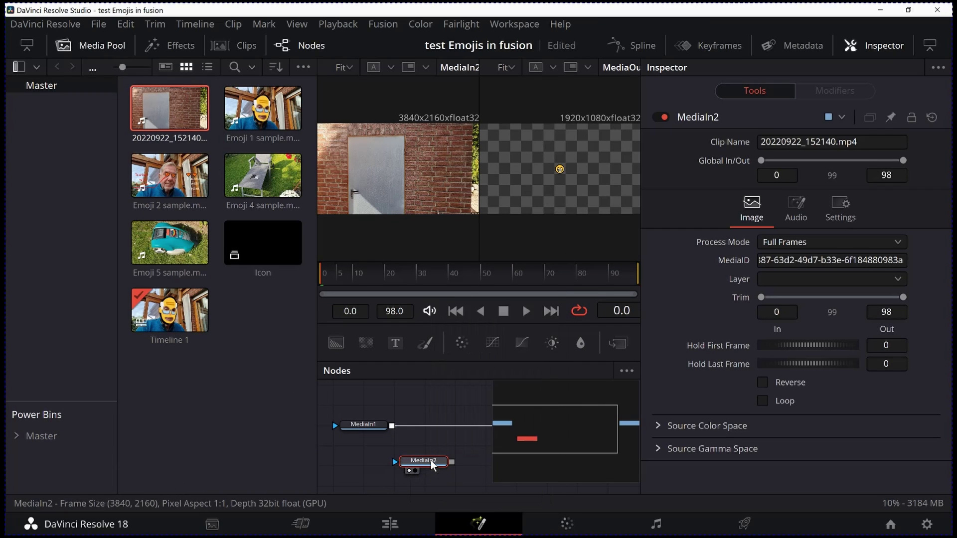
right_click(430, 459)
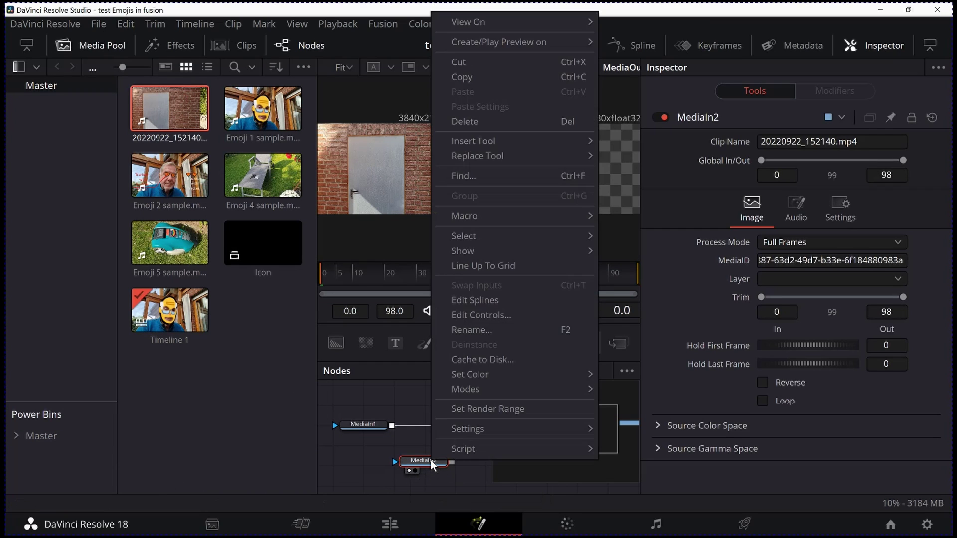
left_click(459, 331)
type("Footage")
key("Return")
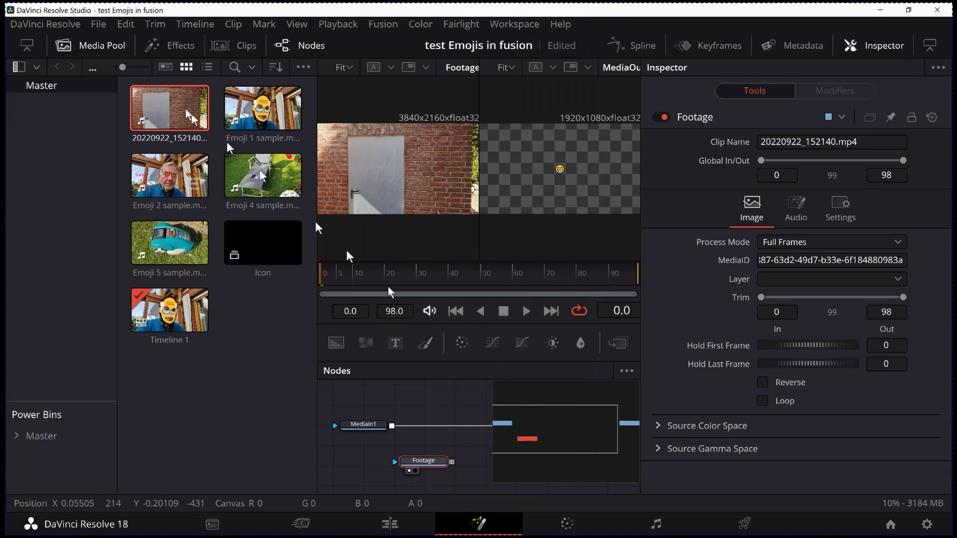
left_click(106, 46)
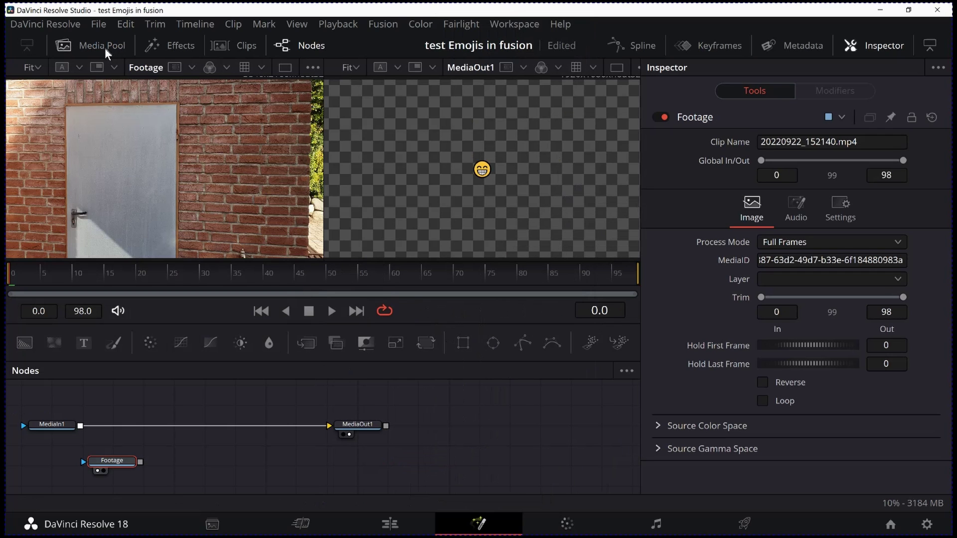
Merge Footage with MediaIn1 into Merge1 and line up the nodes with MediaOut1
left_click_drag(125, 463, 128, 460)
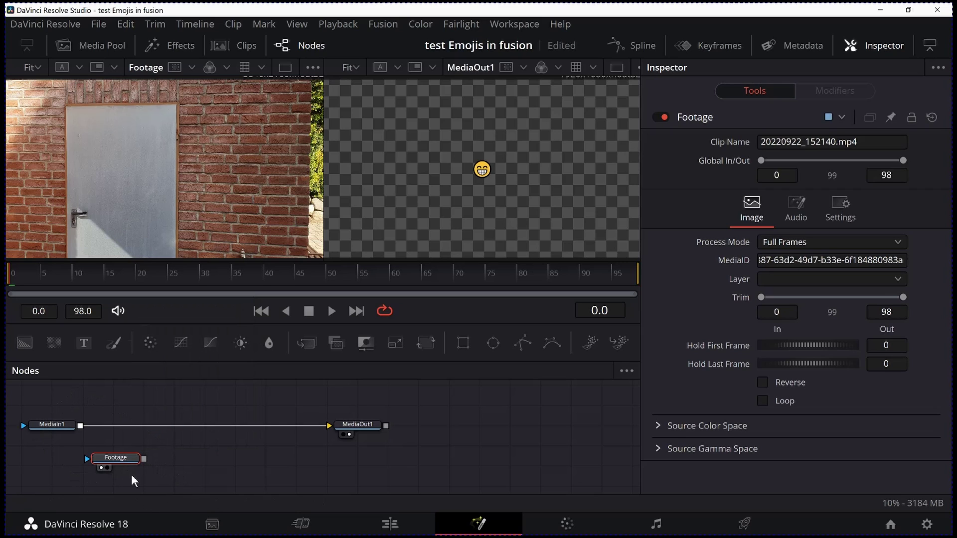
left_click_drag(143, 459, 82, 428)
left_click_drag(111, 458, 188, 406)
left_click_drag(49, 424, 50, 455)
left_click_drag(194, 402, 181, 401)
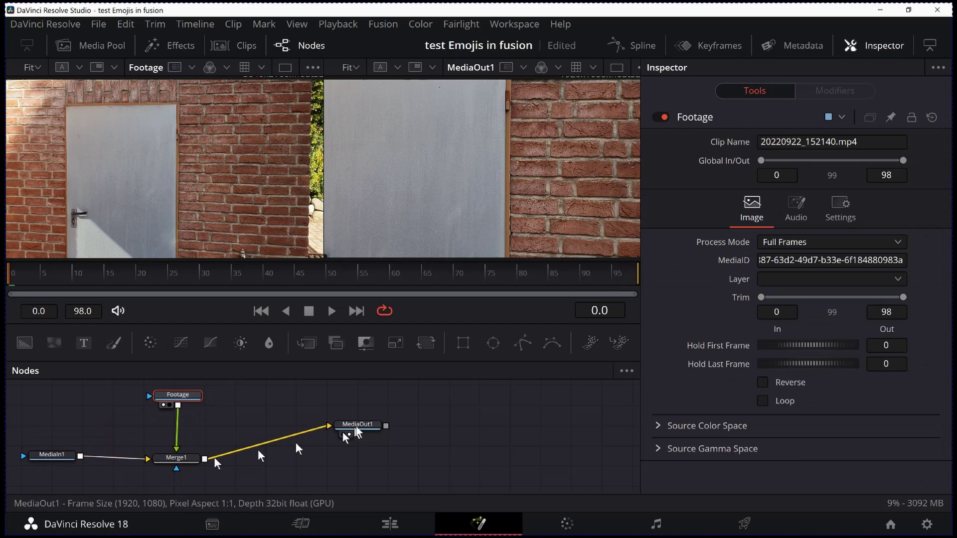
left_click_drag(360, 425, 381, 456)
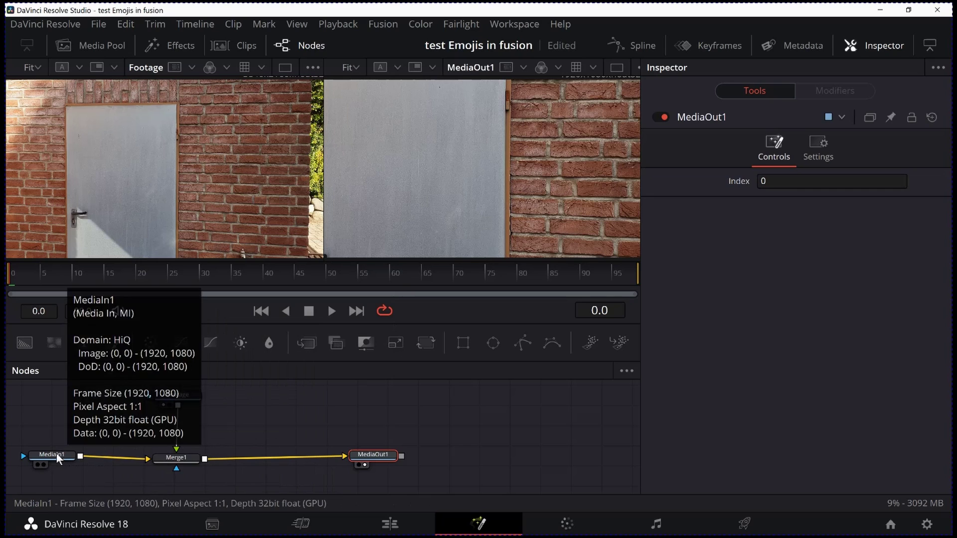
Swap Merge1's inputs with Ctrl+T so the door is background, then tidy node positions
left_click(179, 461)
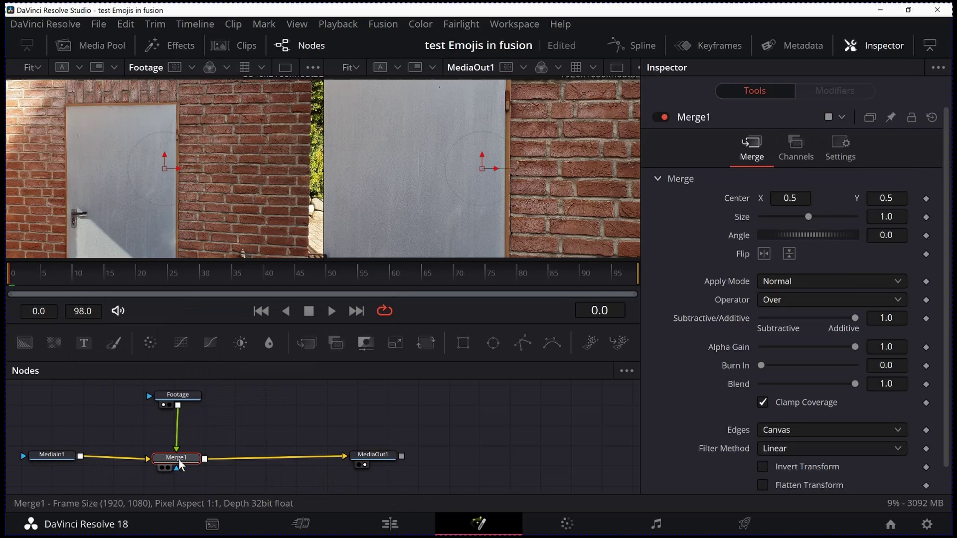
key("ctrl+t")
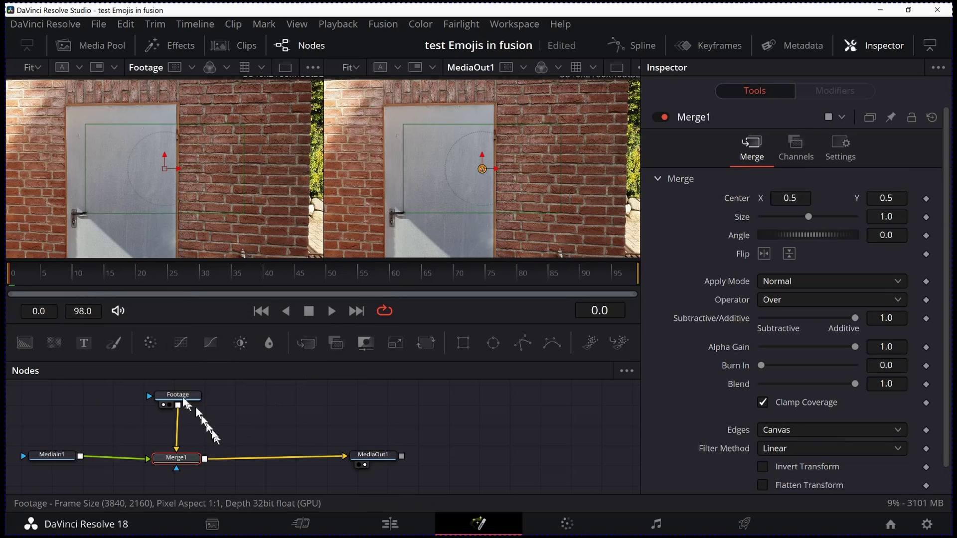
left_click(55, 455)
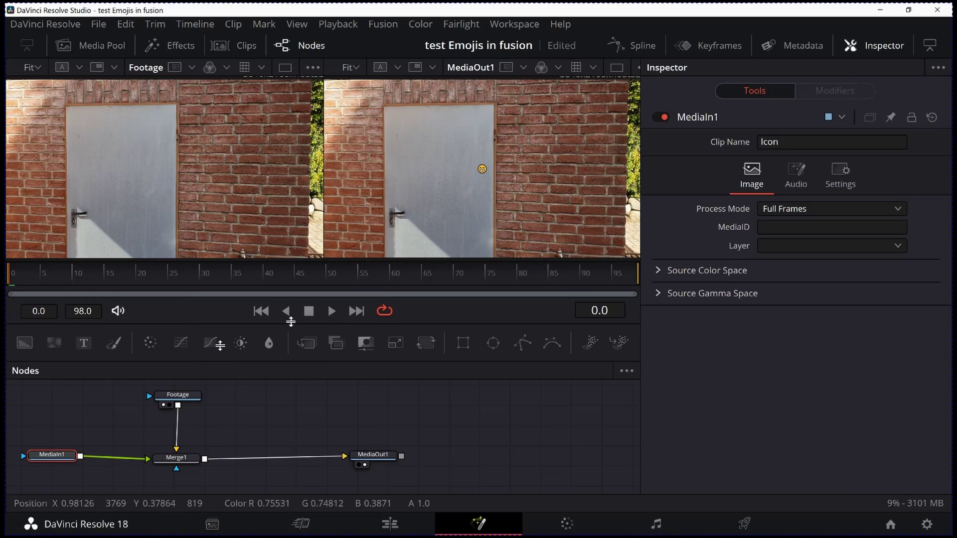
left_click_drag(53, 460, 48, 462)
left_click_drag(172, 461, 219, 460)
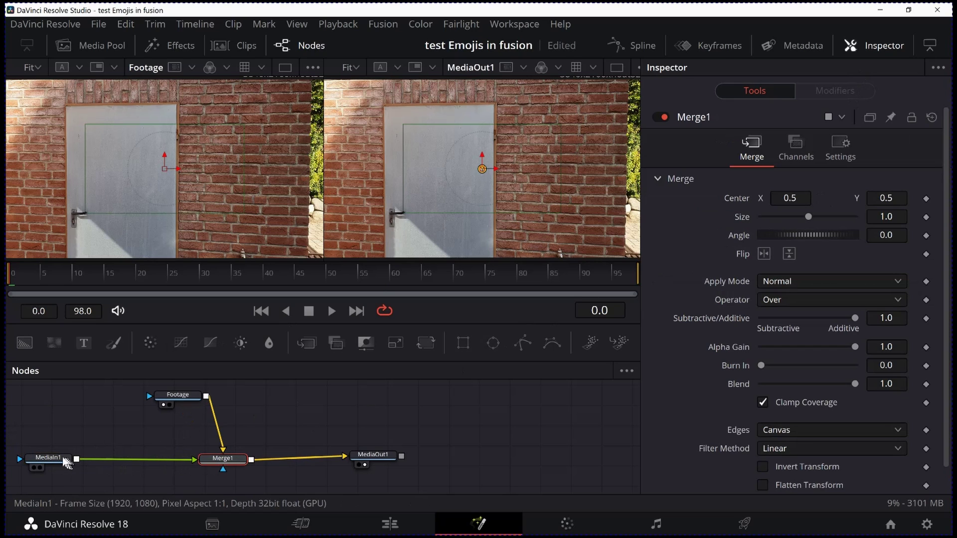
left_click(67, 458)
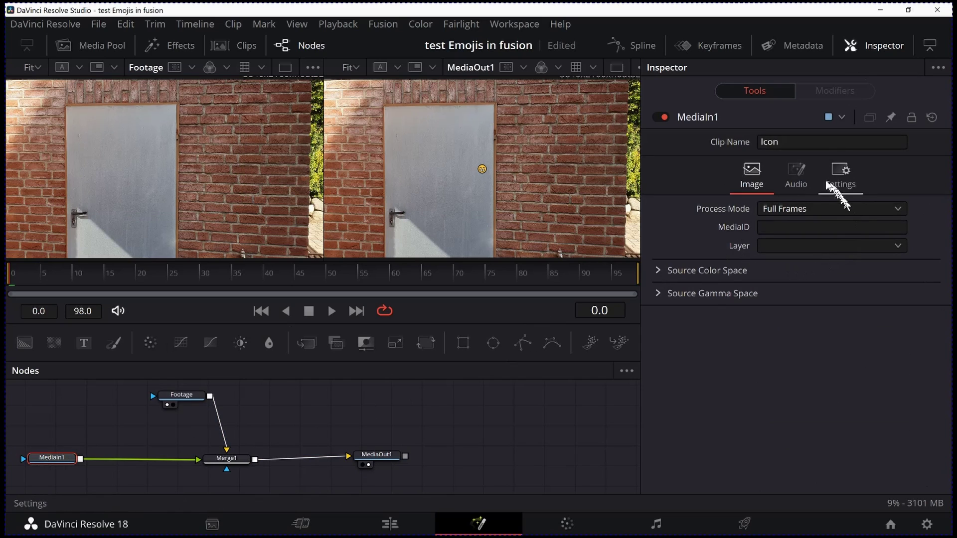
Add Transform1 after the emoji, set Center X to 0.844, and scrub the Footage frames
left_click(424, 343)
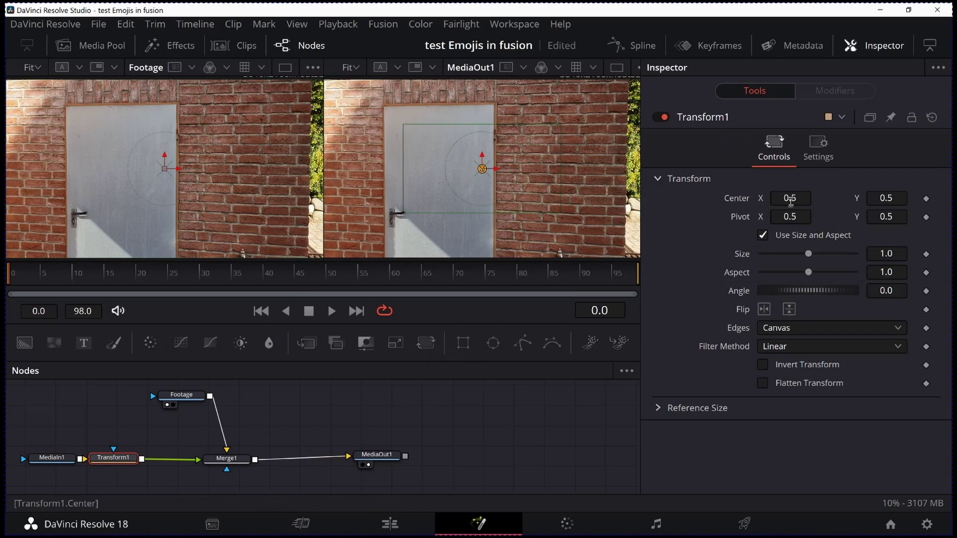
left_click_drag(790, 199, 892, 199)
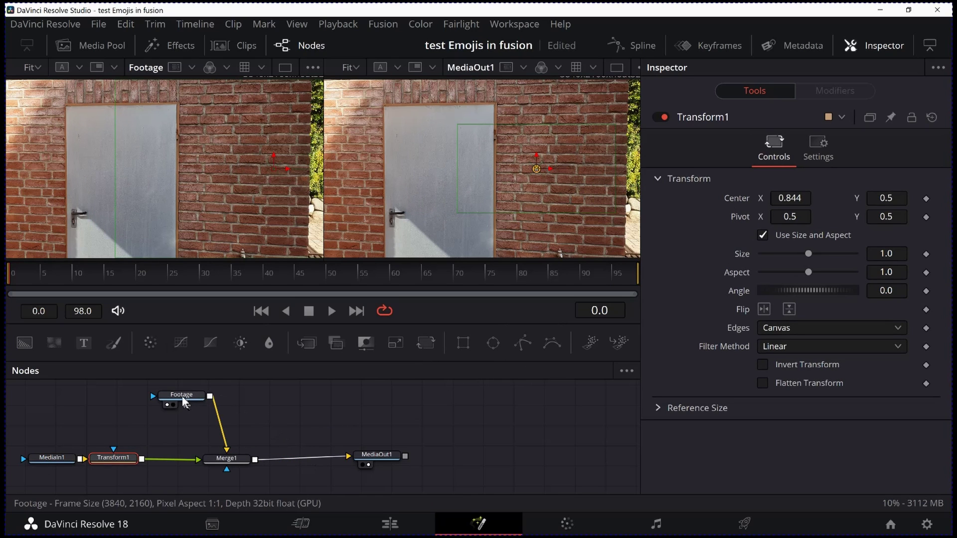
left_click_drag(181, 396, 182, 389)
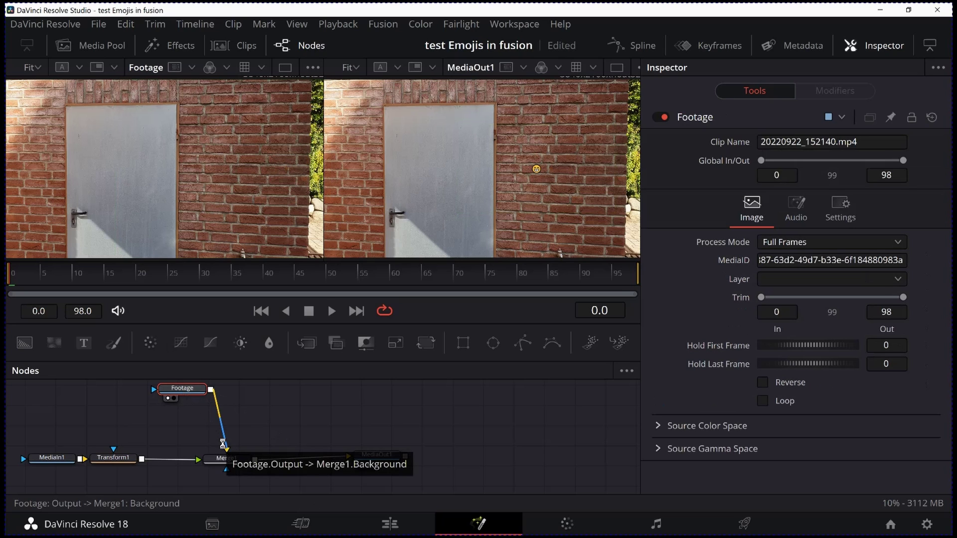
left_click(28, 279)
left_click_drag(28, 280, 11, 294)
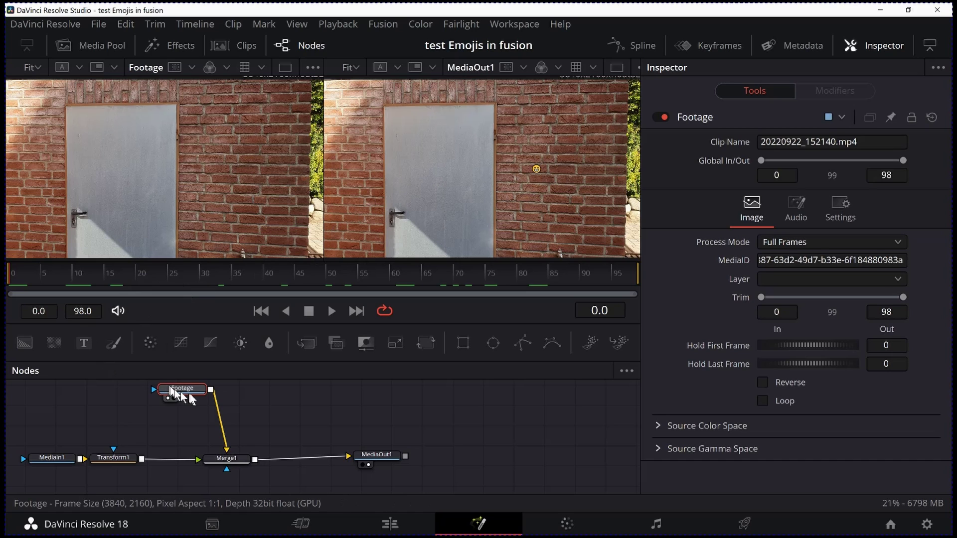
Add a Surface Tracker node via 'su' search and place it between Footage and Merge1
mouse_move(190, 393)
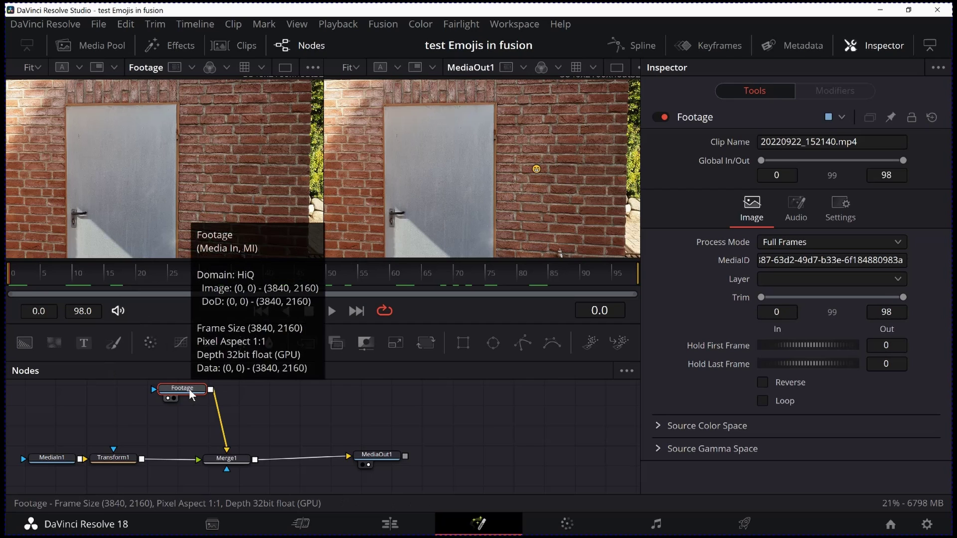
key("shift+space")
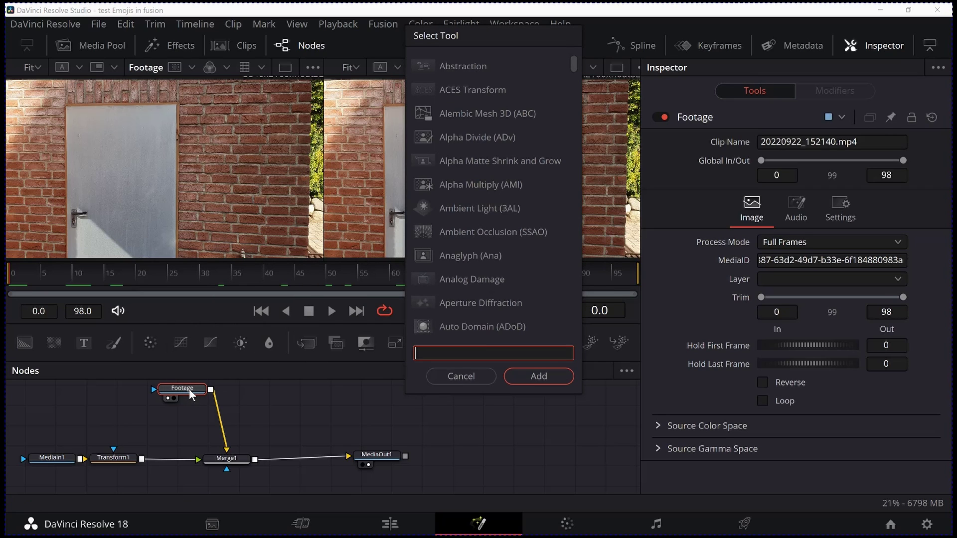
type("sur")
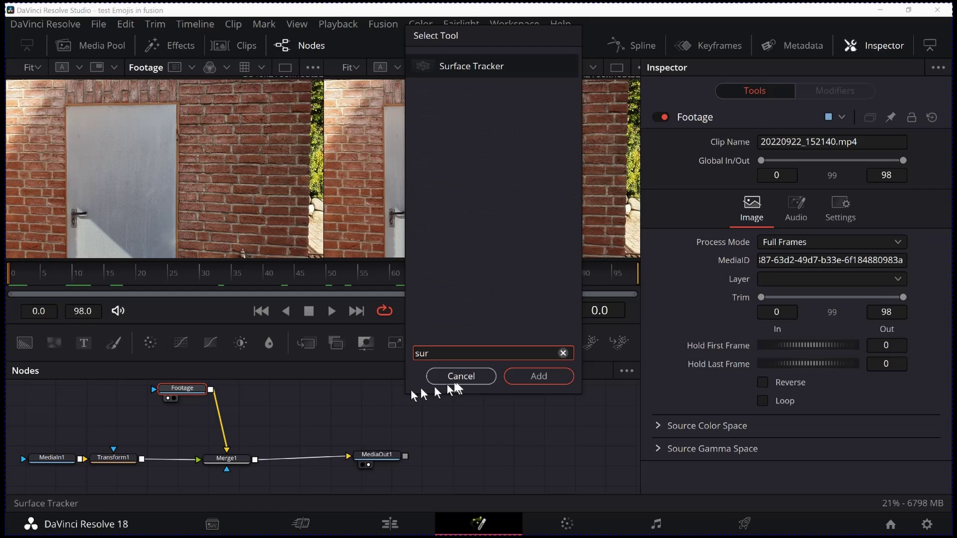
left_click(474, 68)
left_click(538, 376)
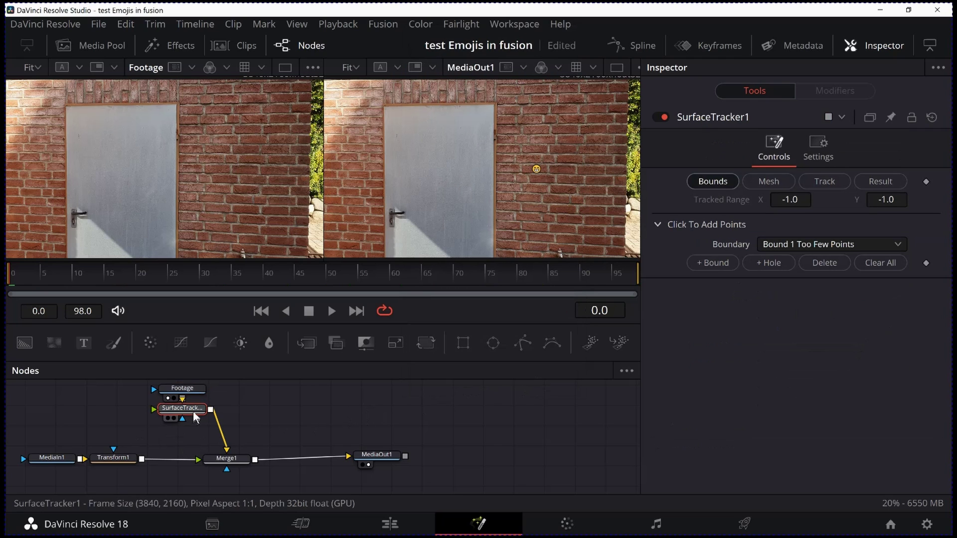
left_click_drag(191, 412, 192, 428)
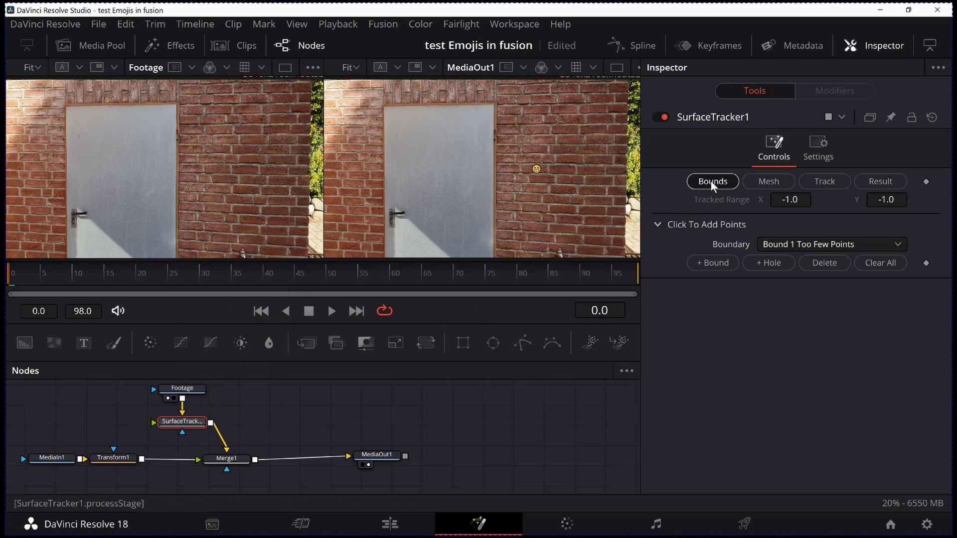
Set four boundary corners around the door's upper area, adjust the bottom corners, and generate the mesh
left_click(516, 103)
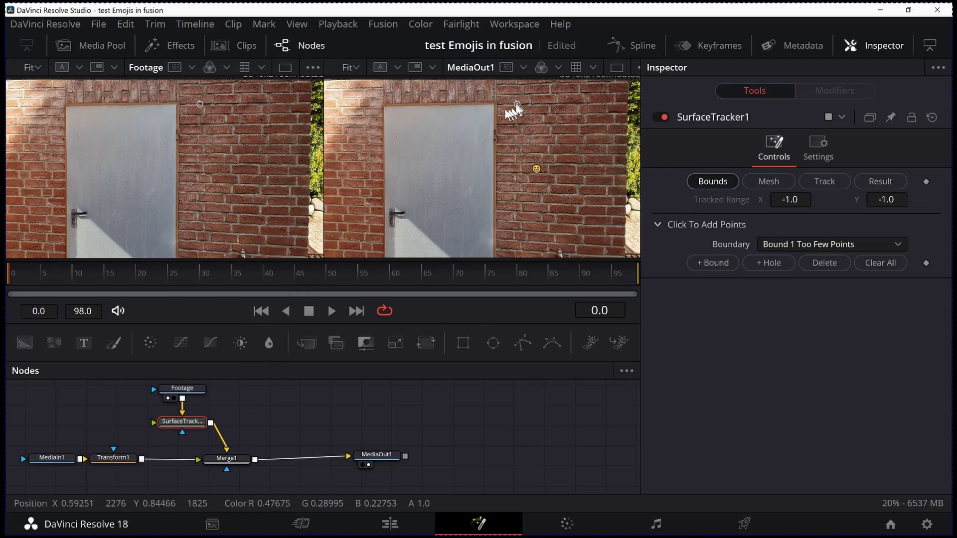
left_click(359, 104)
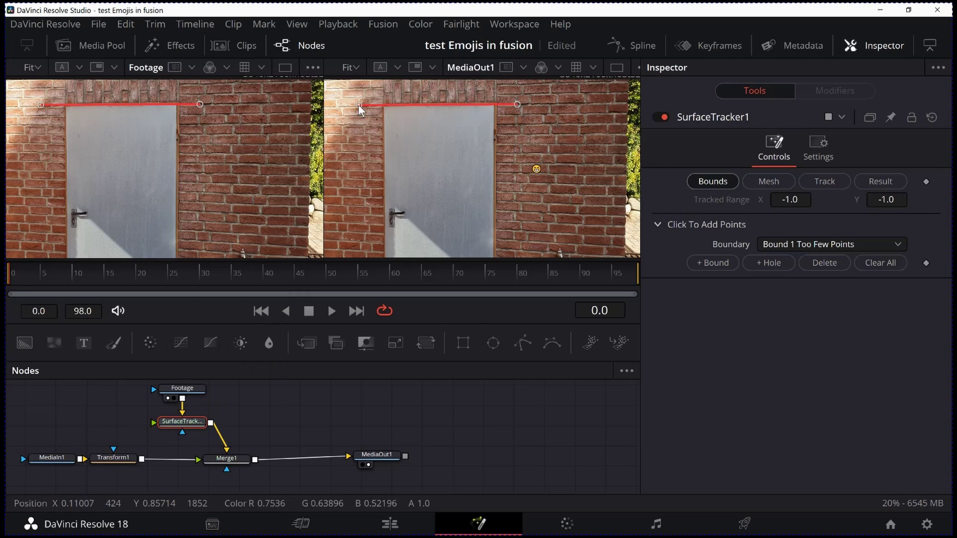
left_click(365, 216)
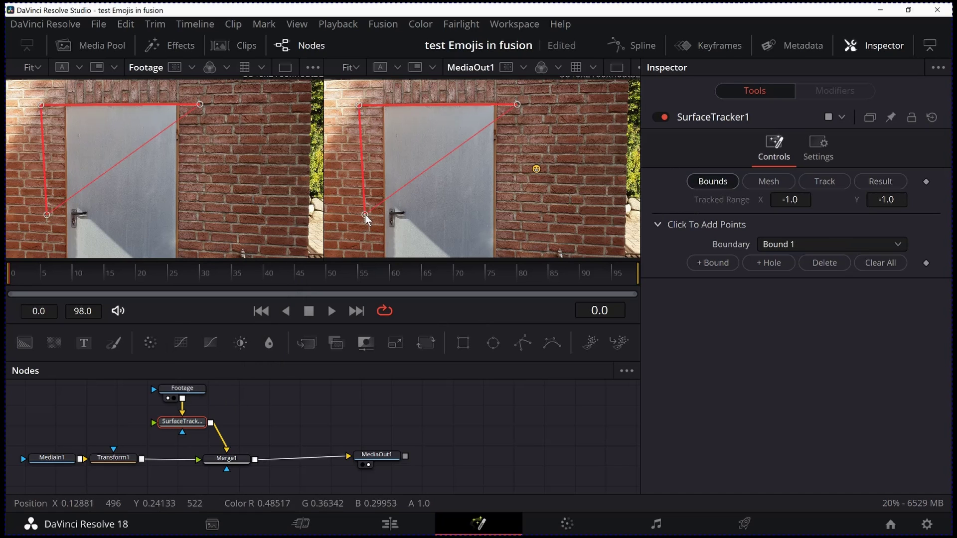
left_click(519, 222)
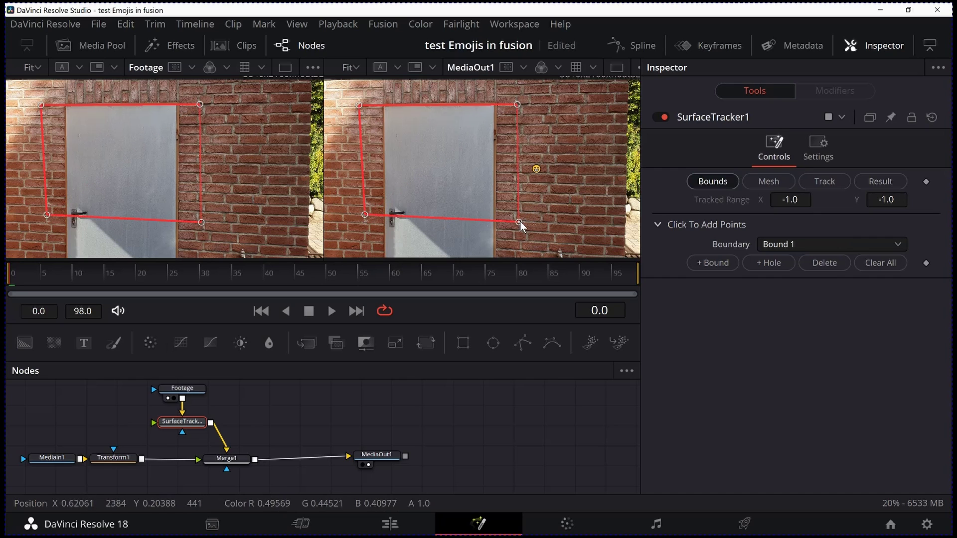
left_click_drag(519, 222, 519, 218)
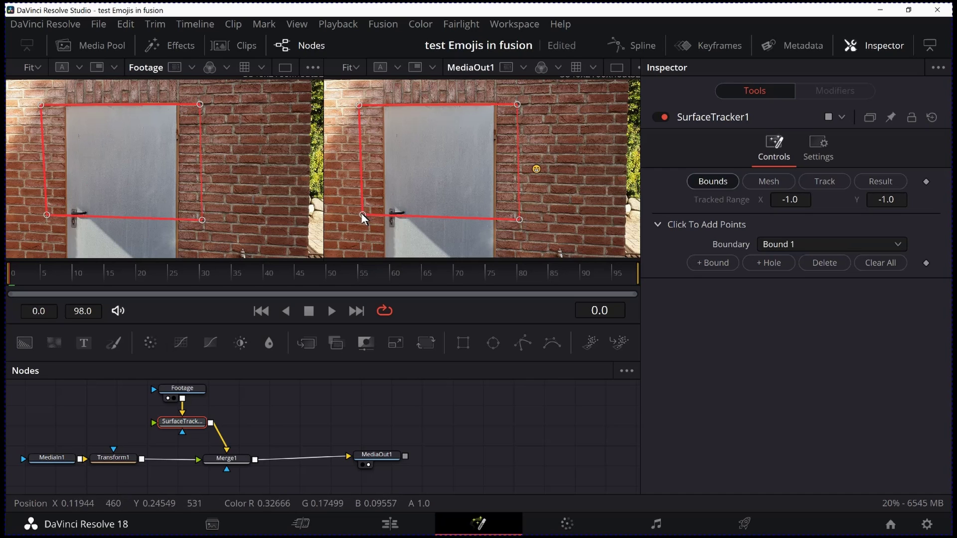
left_click_drag(366, 216, 361, 216)
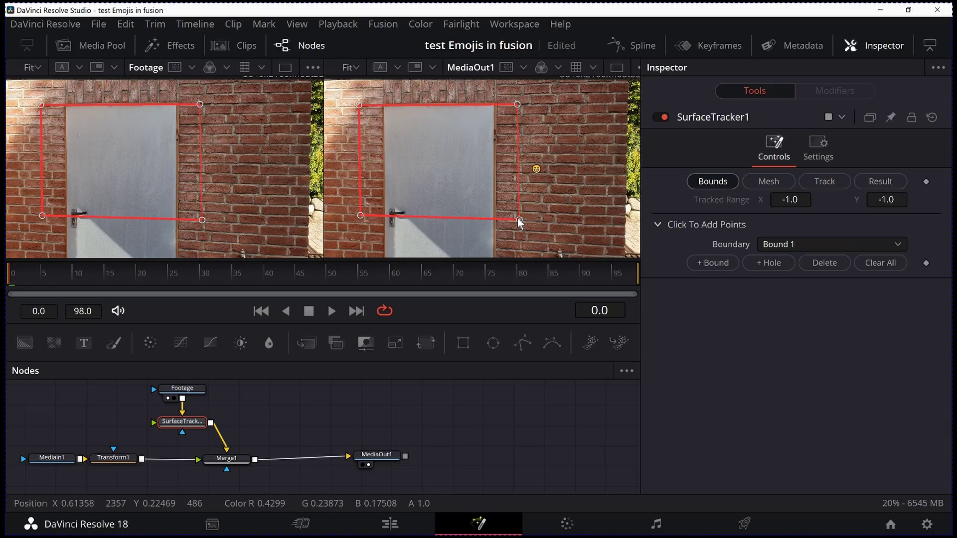
left_click(768, 181)
left_click(827, 182)
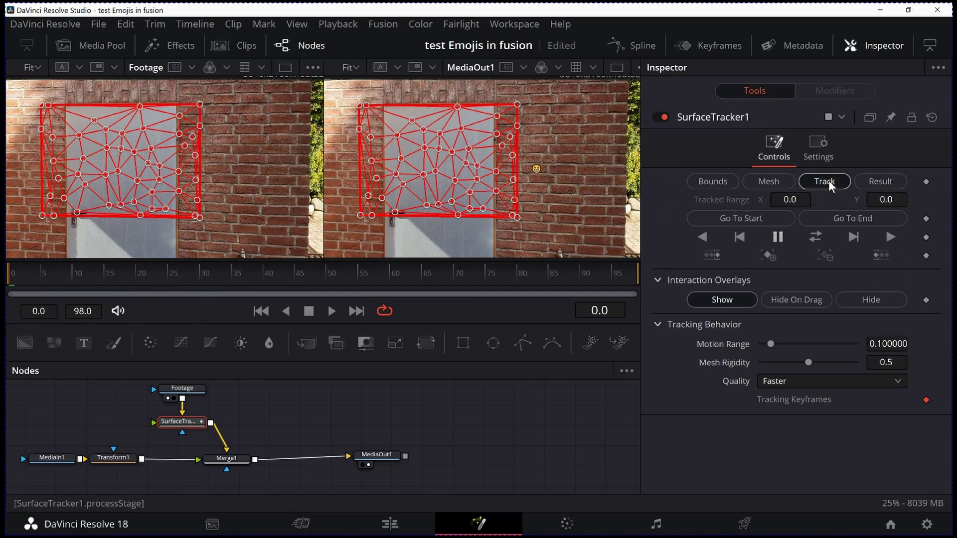
Track the door mesh forward then reverse over frames 0–98 and play back to verify
left_click(816, 237)
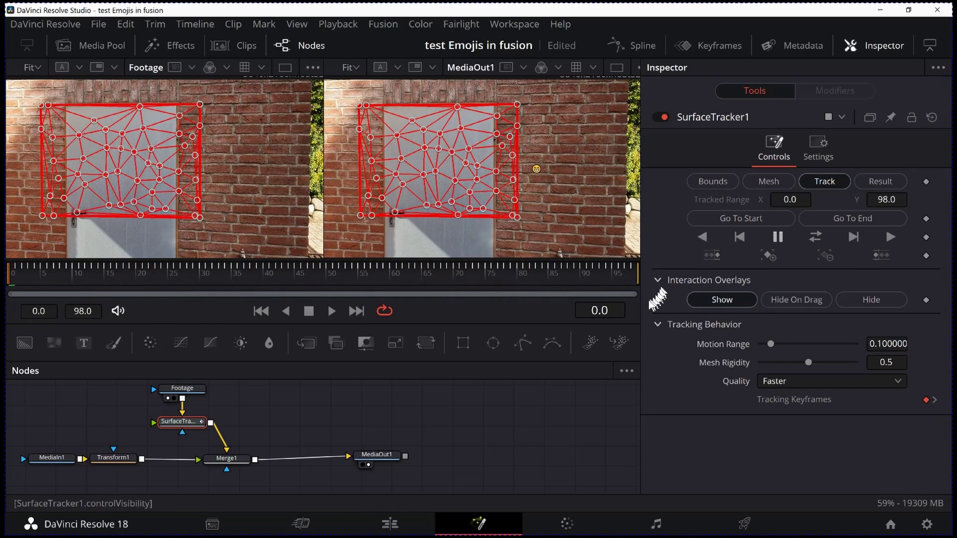
key("space")
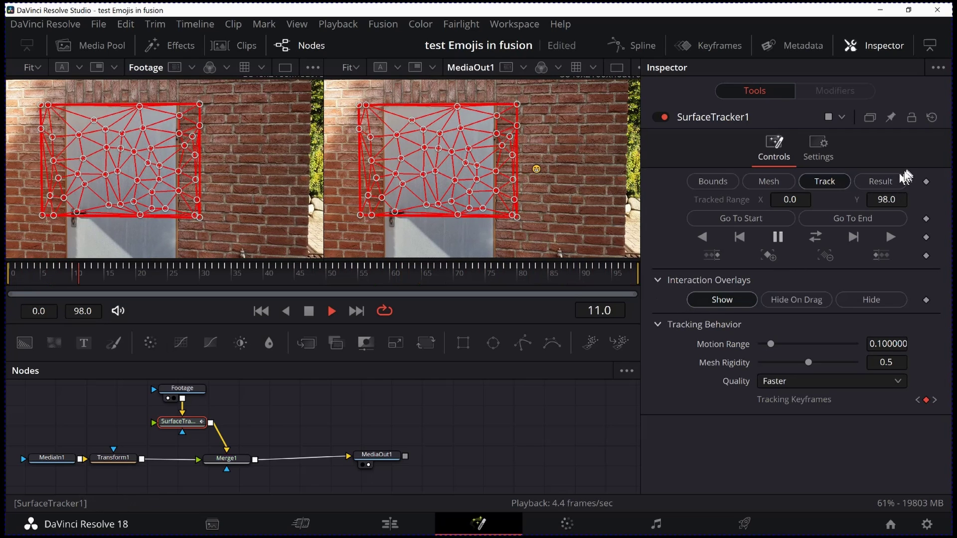
Switch SurfaceTracker1 to Result and connect Transform1's emoji into its second input
left_click(889, 183)
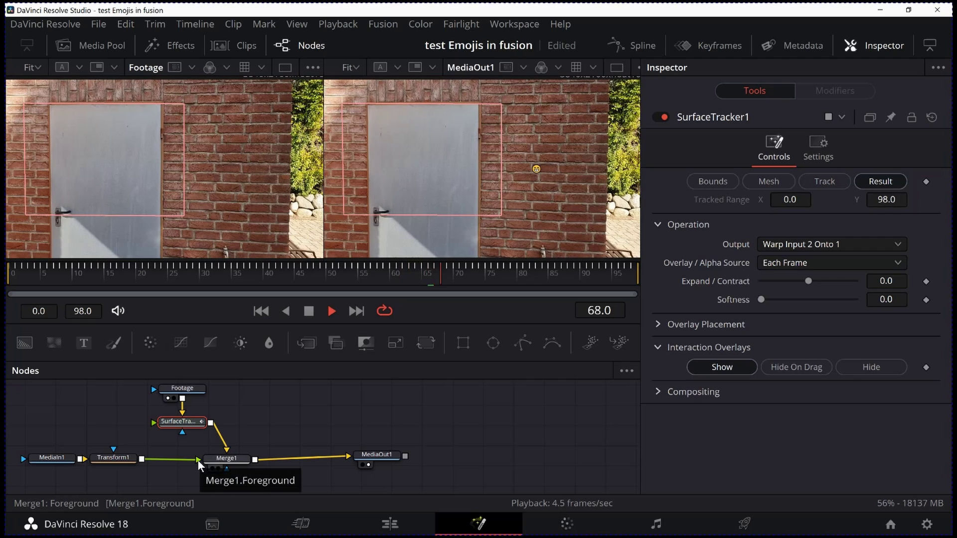
left_click_drag(198, 464, 156, 427)
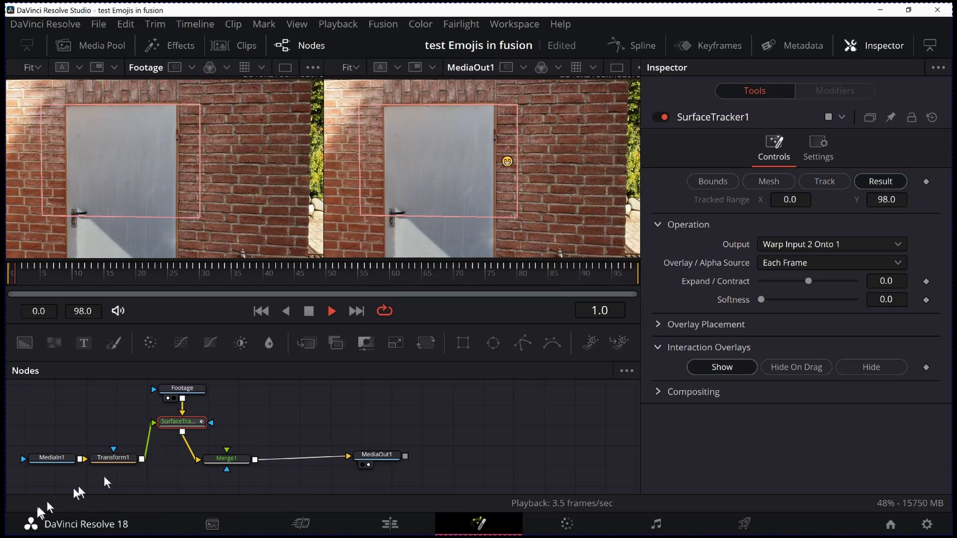
Set Transform1's Size to 3.6 and Center X to 0.498 to enlarge and centre the emoji
left_click(116, 459)
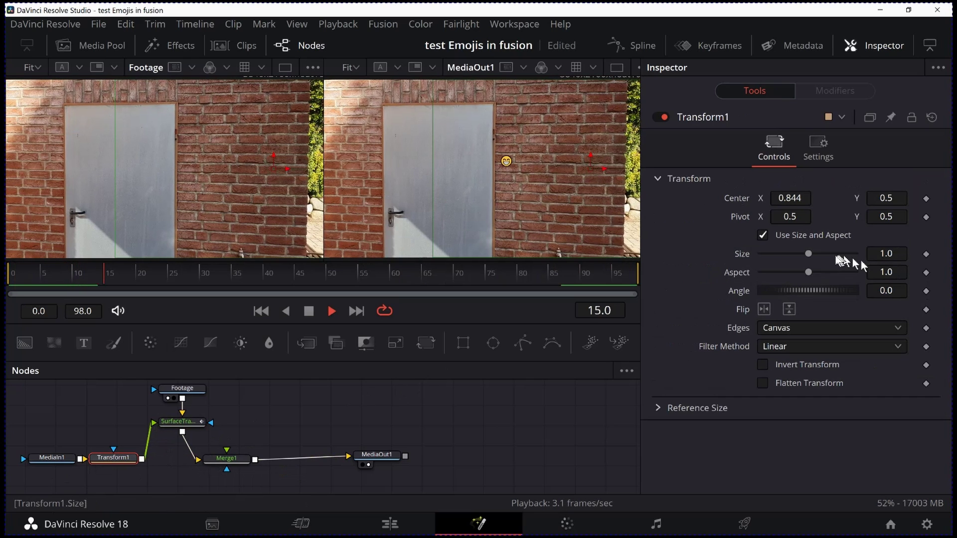
left_click_drag(809, 254, 831, 256)
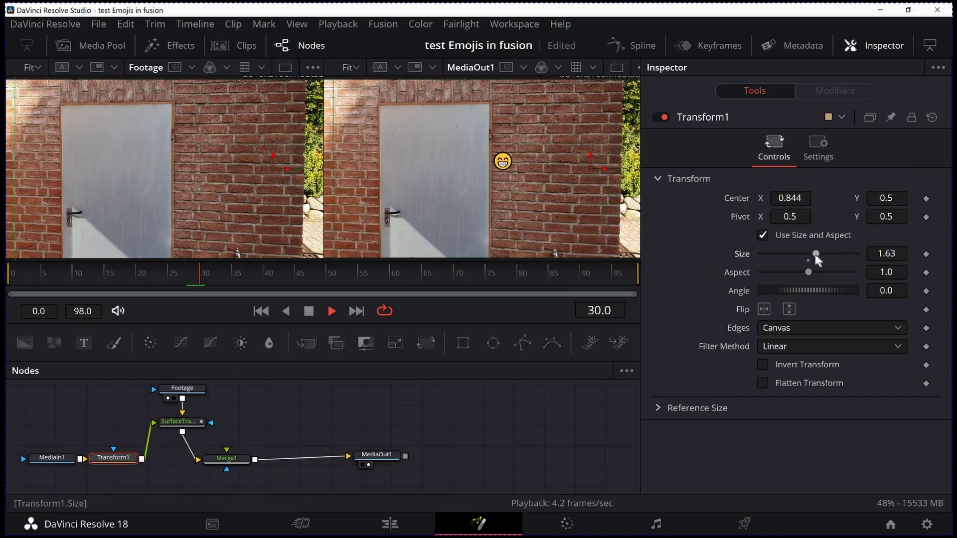
left_click_drag(793, 198, 740, 198)
left_click_drag(816, 254, 839, 255)
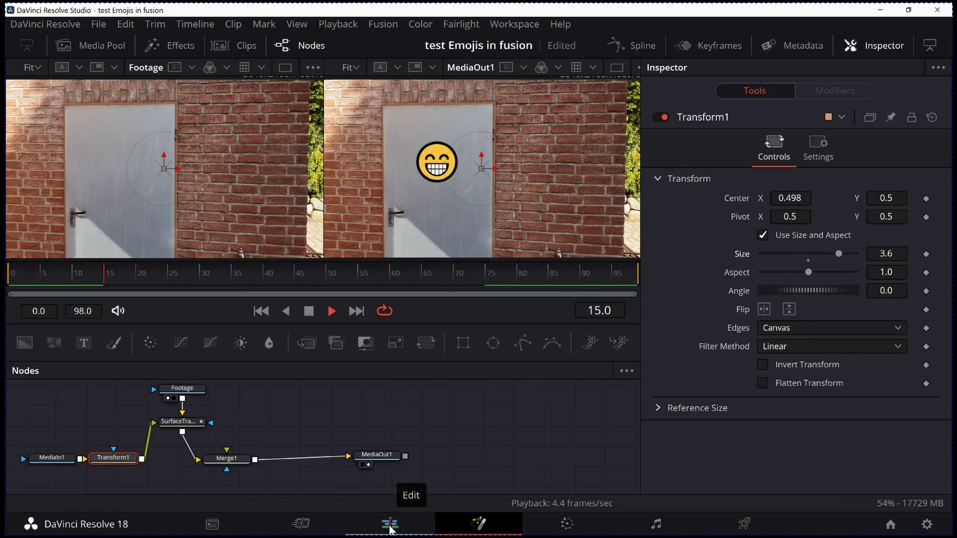
Return to the Edit page and scrub back through the door clip to check the emoji
left_click(394, 524)
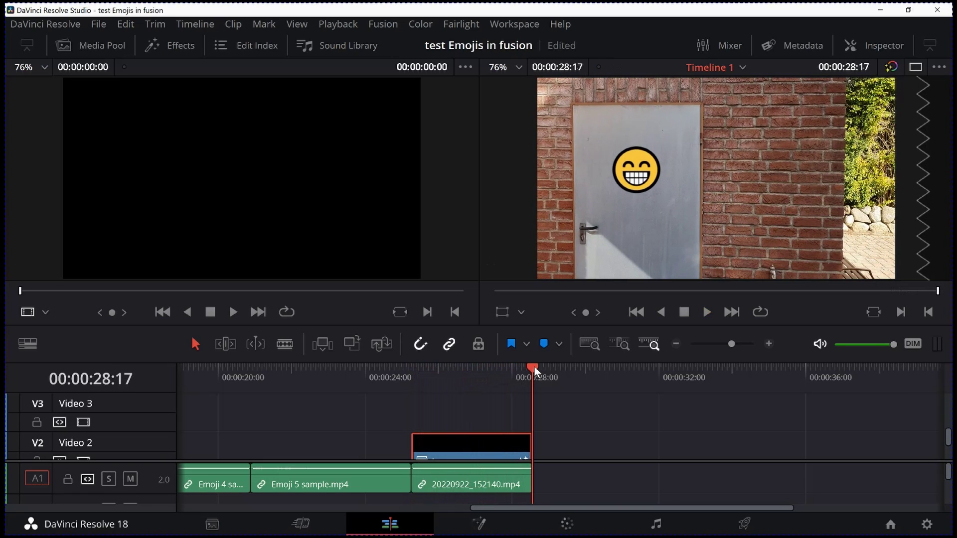
left_click_drag(534, 372, 463, 390)
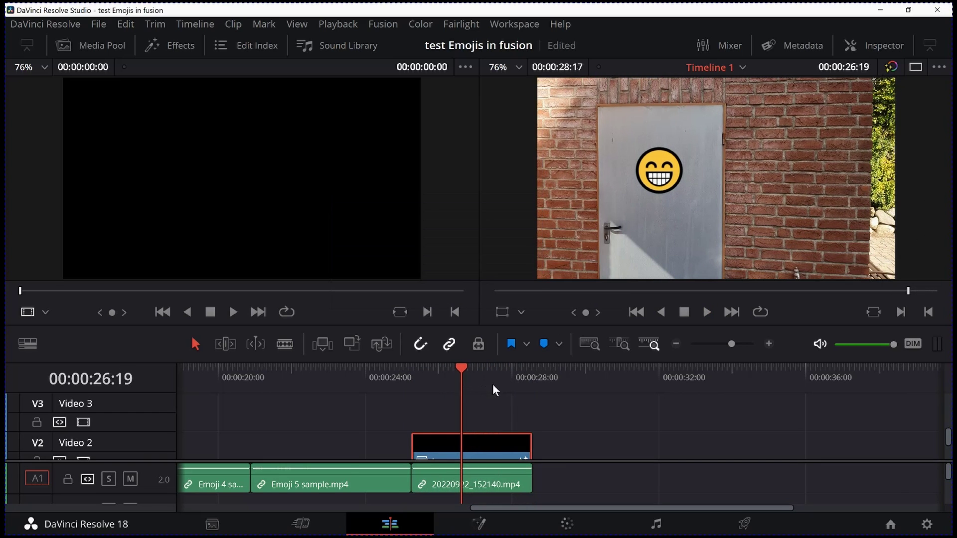